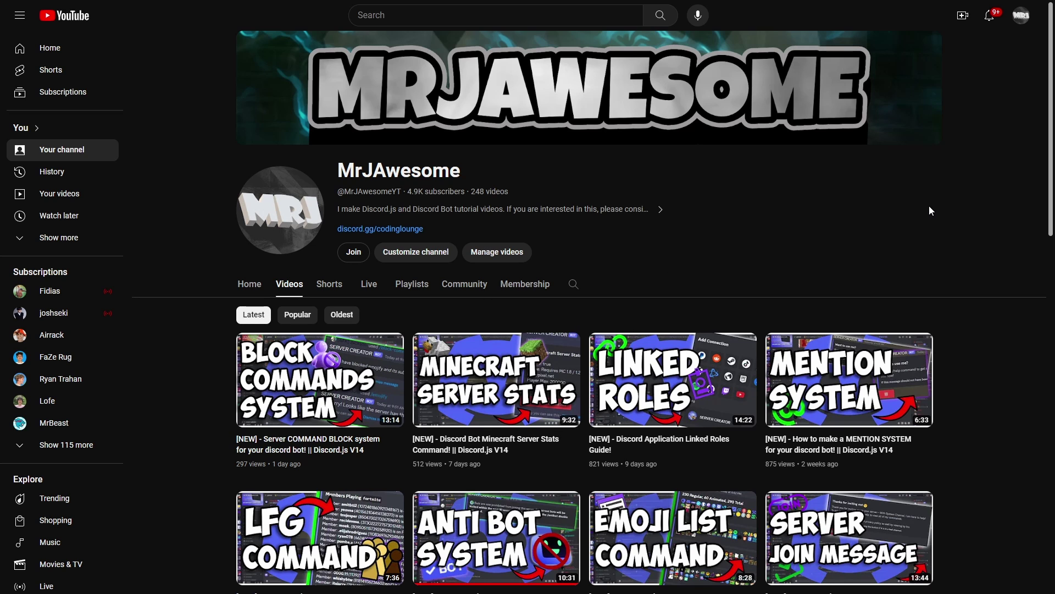
Step: Browse the channel's Videos page and view its membership tiers under Join
{"action": "scroll", "coordinate": [929, 208], "scroll_direction": "down", "scroll_amount": 7}
{"action": "scroll", "coordinate": [979, 339], "scroll_direction": "up", "scroll_amount": 8}
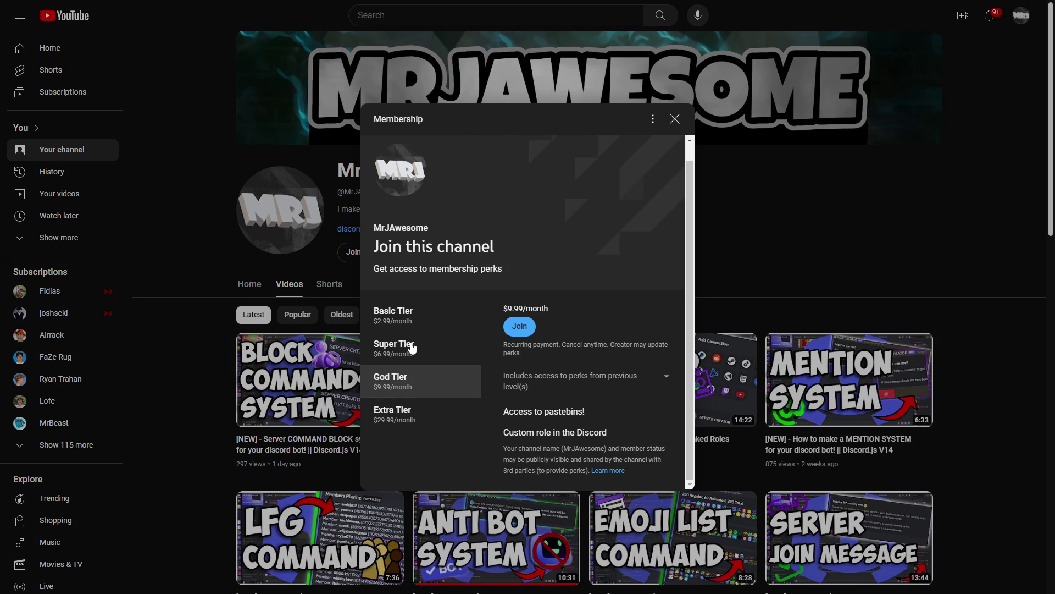
{"action": "left_click", "coordinate": [423, 356]}
{"action": "scroll", "coordinate": [602, 360], "scroll_direction": "down", "scroll_amount": 1}
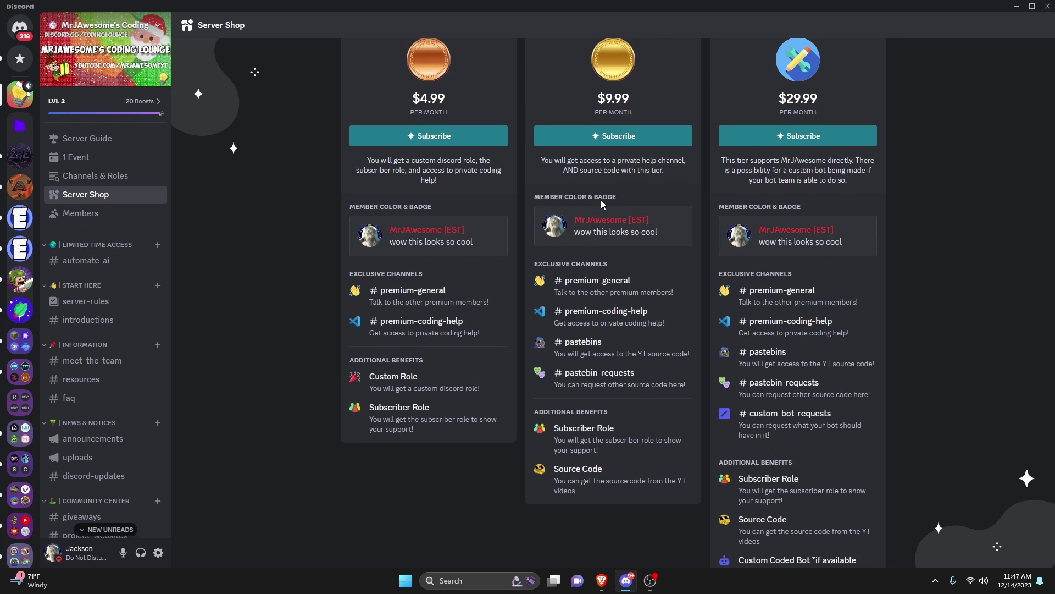
{"action": "scroll", "coordinate": [603, 204], "scroll_direction": "up", "scroll_amount": 3}
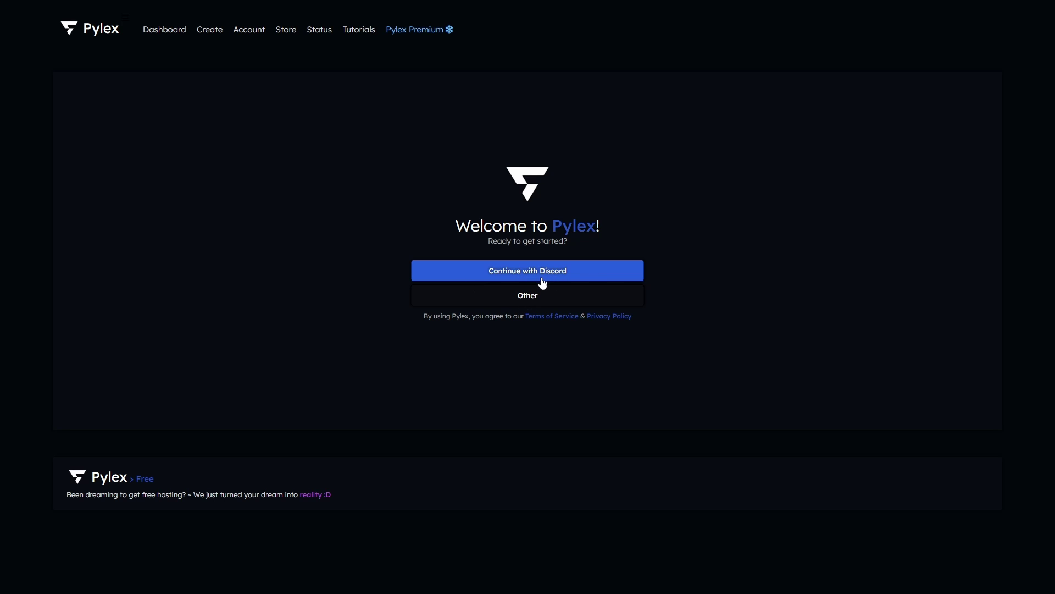
Step: Sign in to Pylex with Discord and authorize its access to the account
{"action": "left_click", "coordinate": [570, 272]}
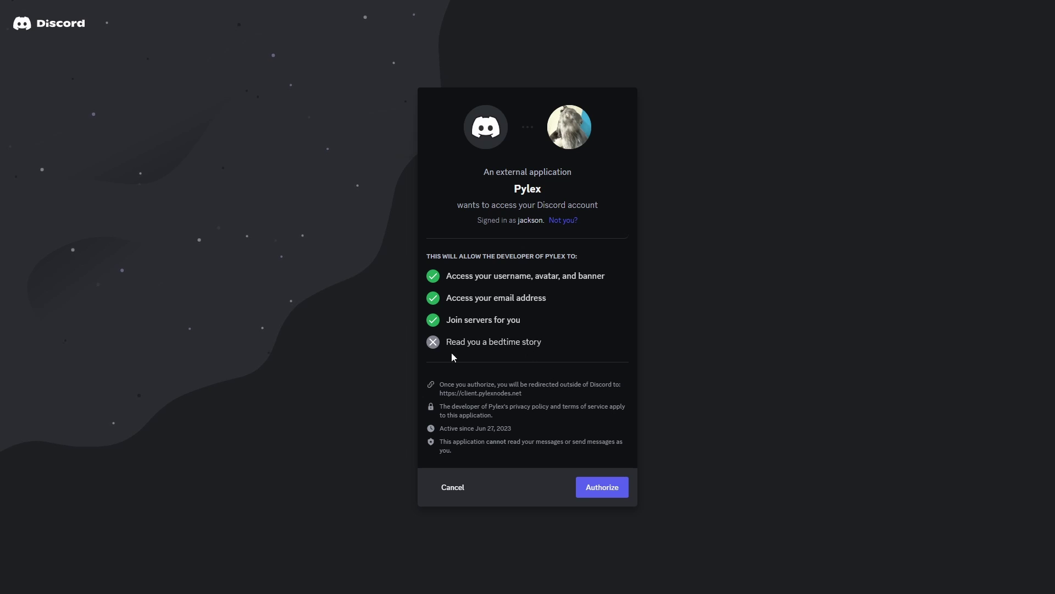
{"action": "left_click", "coordinate": [607, 499]}
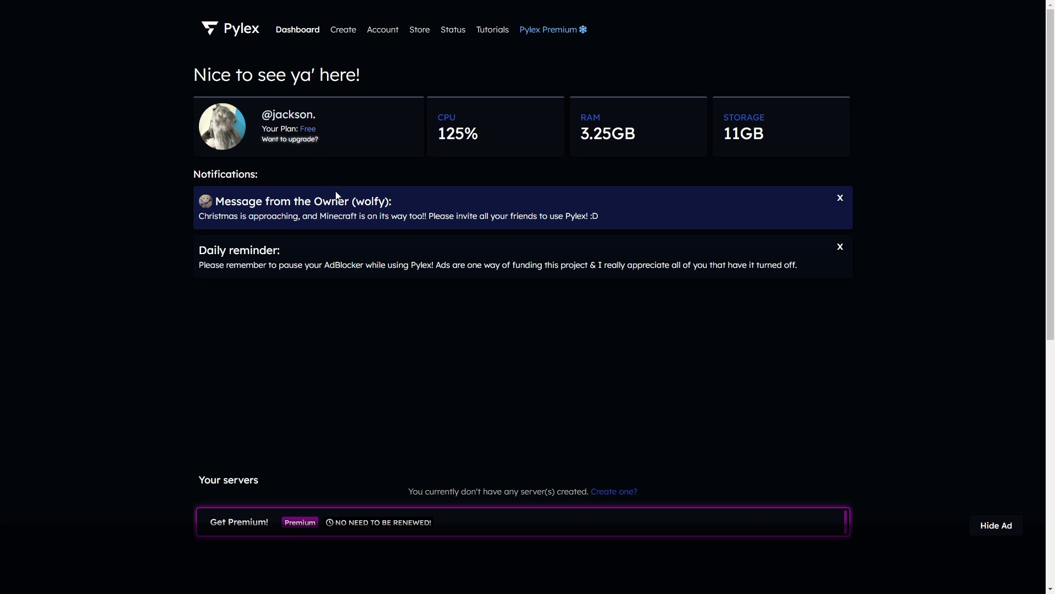
Step: Bring up the new server creation form from the Pylex dashboard
{"action": "scroll", "coordinate": [450, 363], "scroll_direction": "down", "scroll_amount": 8}
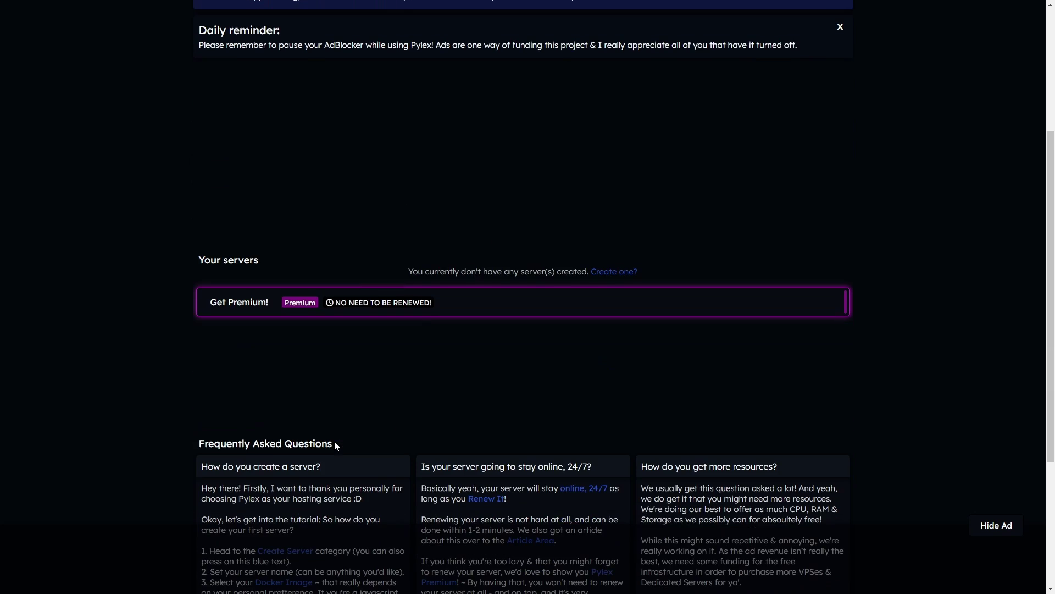
{"action": "scroll", "coordinate": [332, 427], "scroll_direction": "up", "scroll_amount": 8}
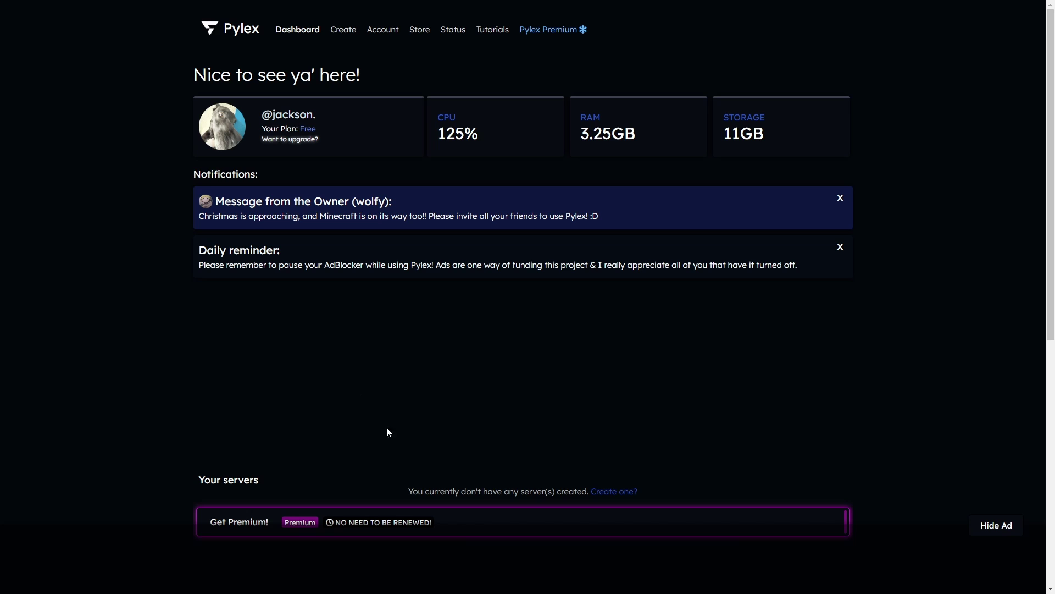
{"action": "left_click", "coordinate": [343, 30]}
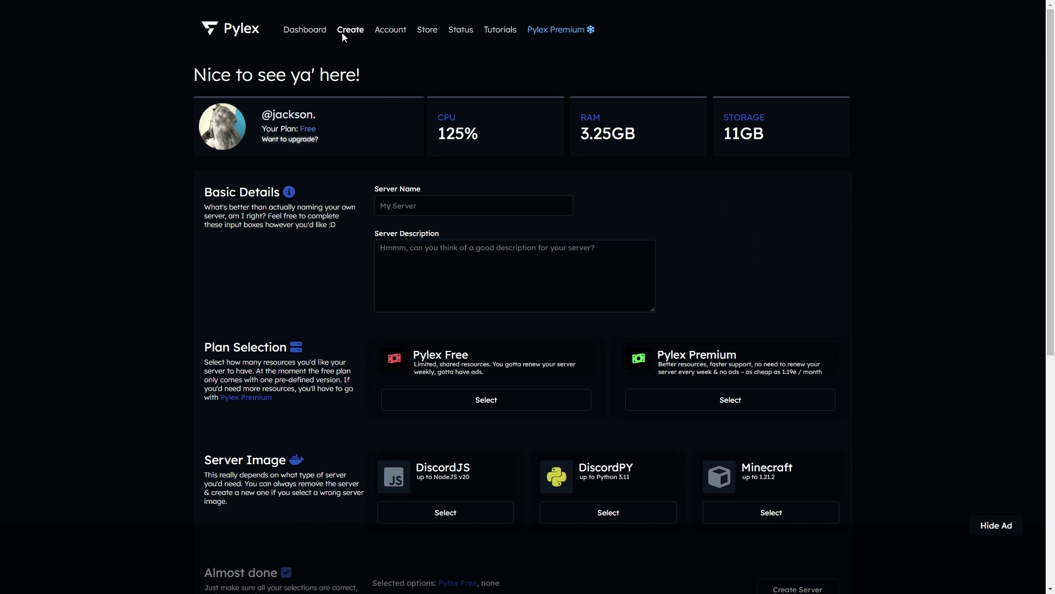
{"action": "scroll", "coordinate": [361, 231], "scroll_direction": "down", "scroll_amount": 7}
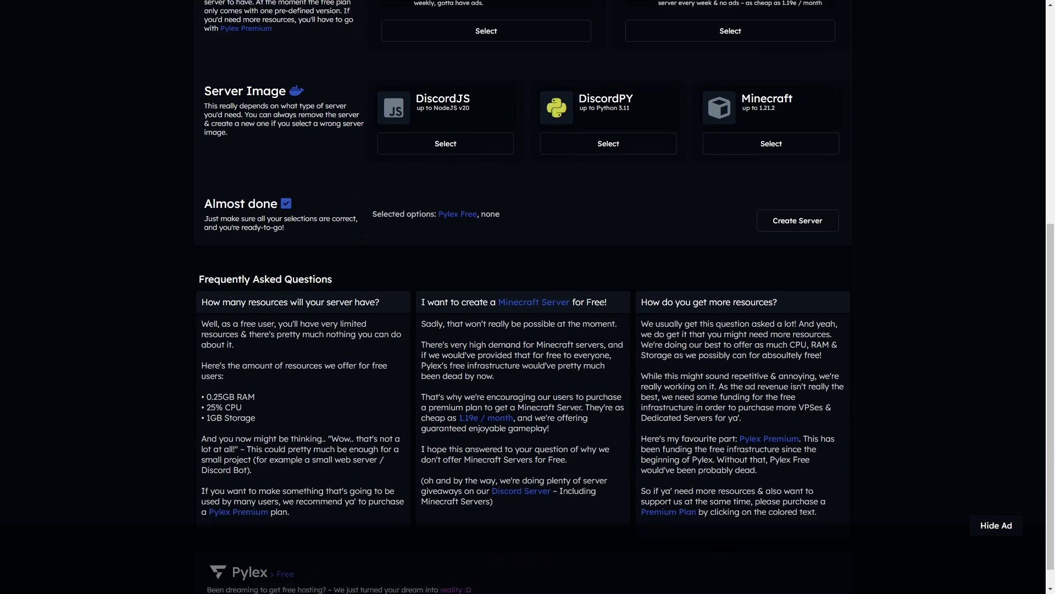
{"action": "scroll", "coordinate": [379, 326], "scroll_direction": "up", "scroll_amount": 8}
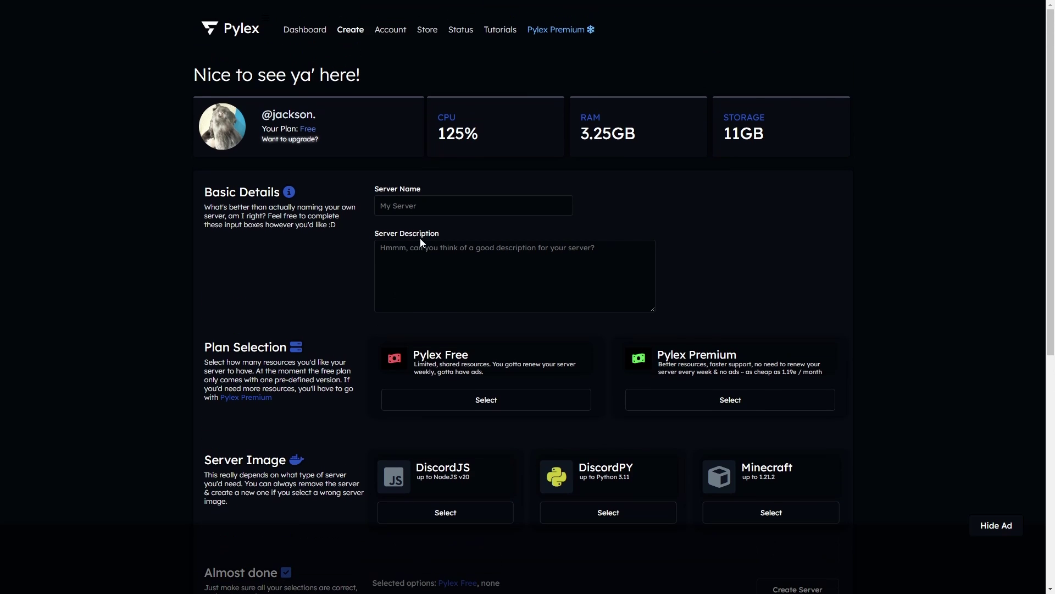
Step: Name the server 'Tutorial Host' with the description 'Host my discord bot!'
{"action": "left_click", "coordinate": [423, 205]}
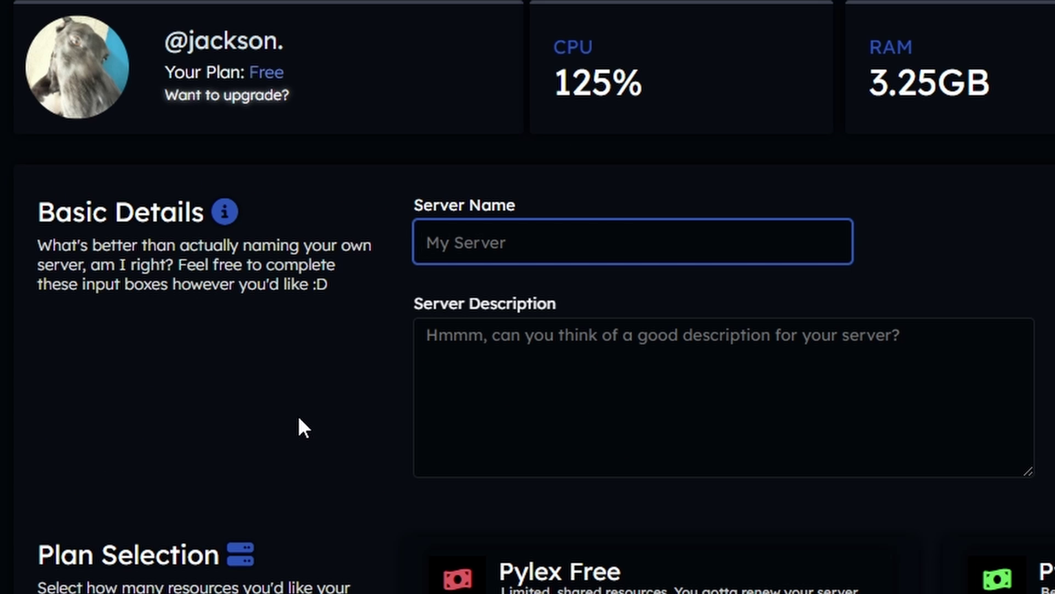
{"action": "type", "text": "Tutorial Host"}
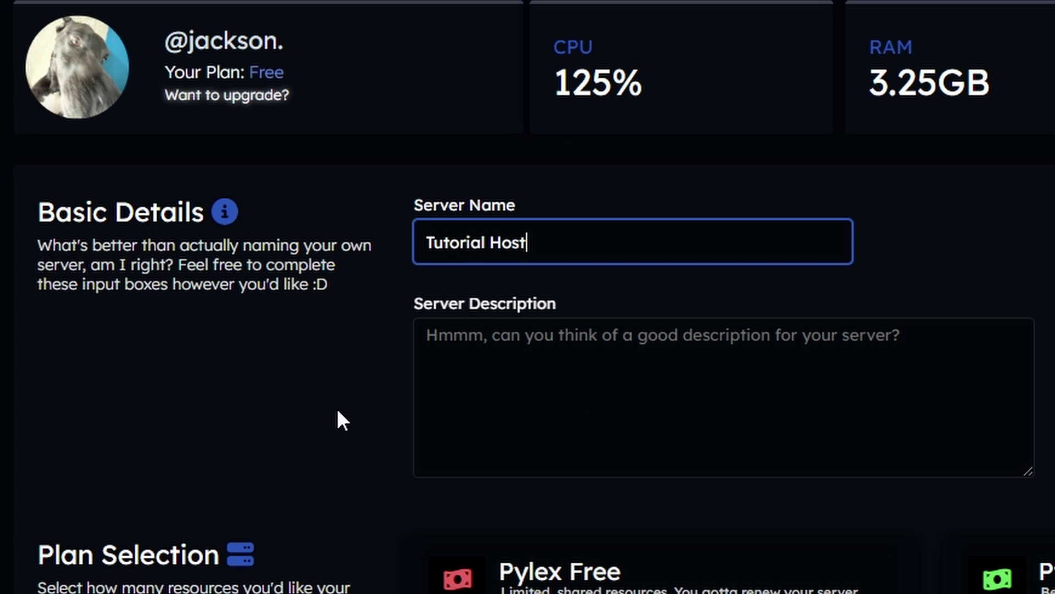
{"action": "left_click", "coordinate": [546, 382]}
{"action": "type", "text": "Host my discord bot"}
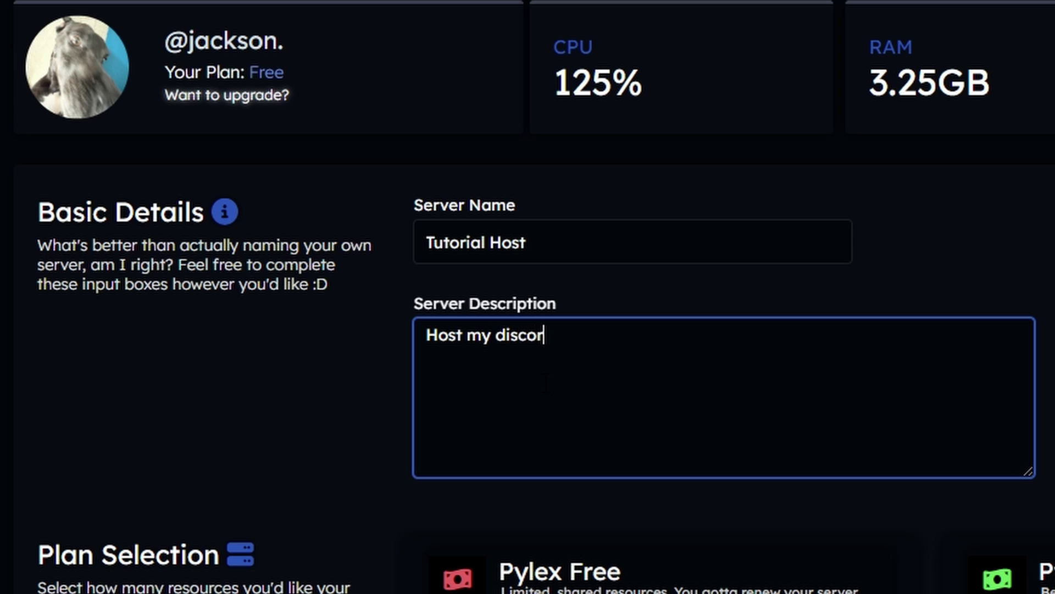
{"action": "type", "text": "!"}
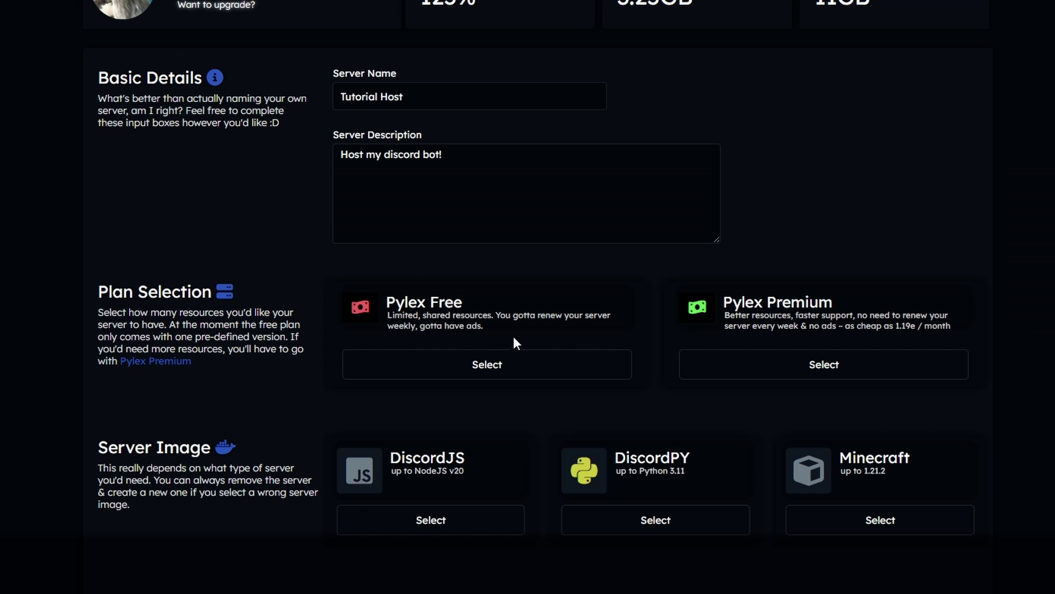
Step: Choose the Pylex Free plan and DiscordJS image, then create the server
{"action": "left_click", "coordinate": [435, 370]}
{"action": "scroll", "coordinate": [434, 333], "scroll_direction": "down", "scroll_amount": 3}
{"action": "scroll", "coordinate": [266, 349], "scroll_direction": "down", "scroll_amount": 1}
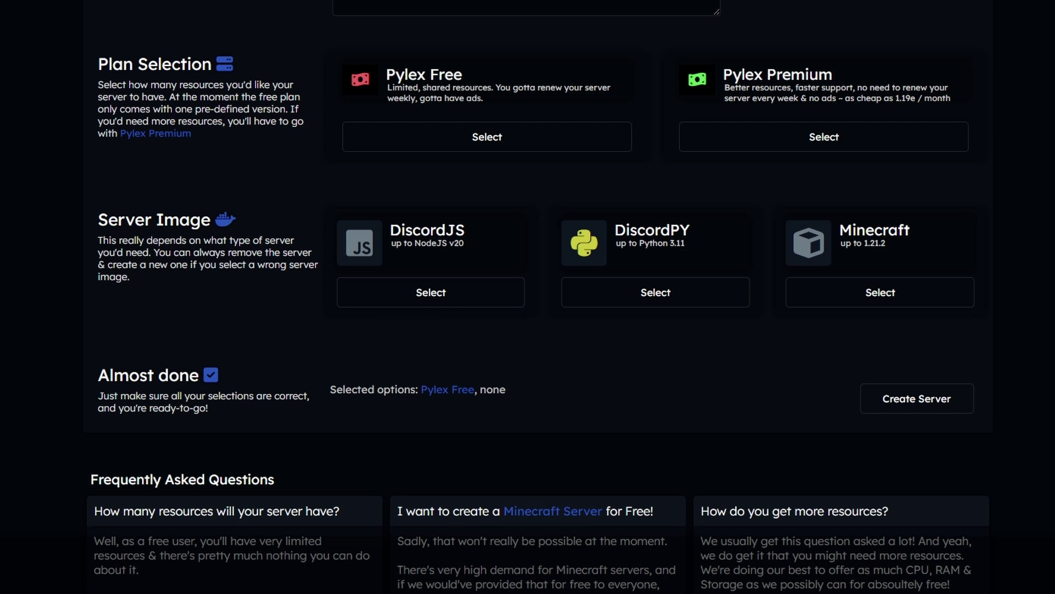
{"action": "left_click", "coordinate": [435, 298]}
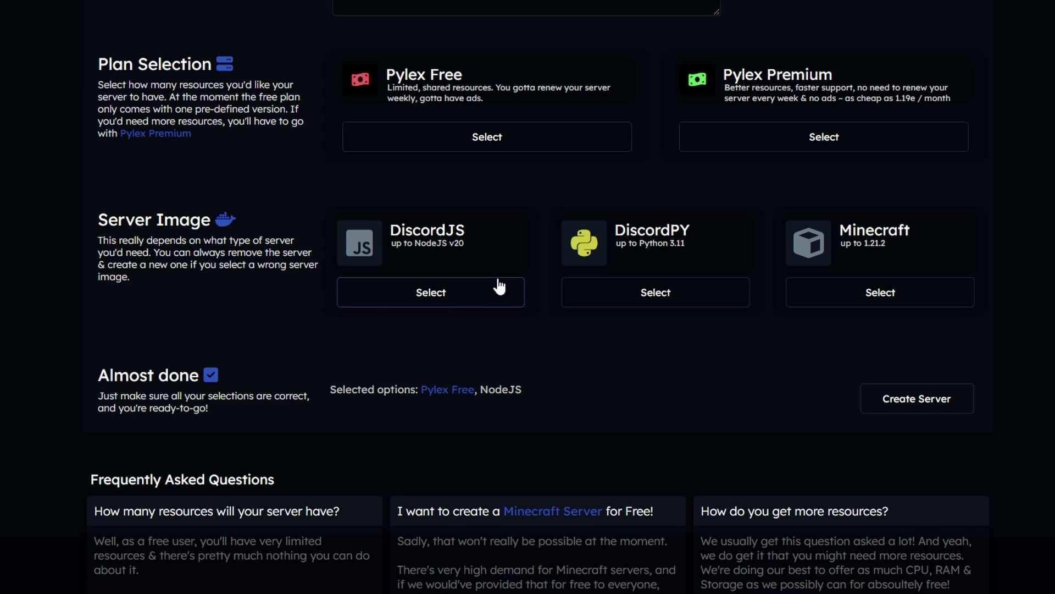
{"action": "scroll", "coordinate": [160, 397], "scroll_direction": "down", "scroll_amount": 4}
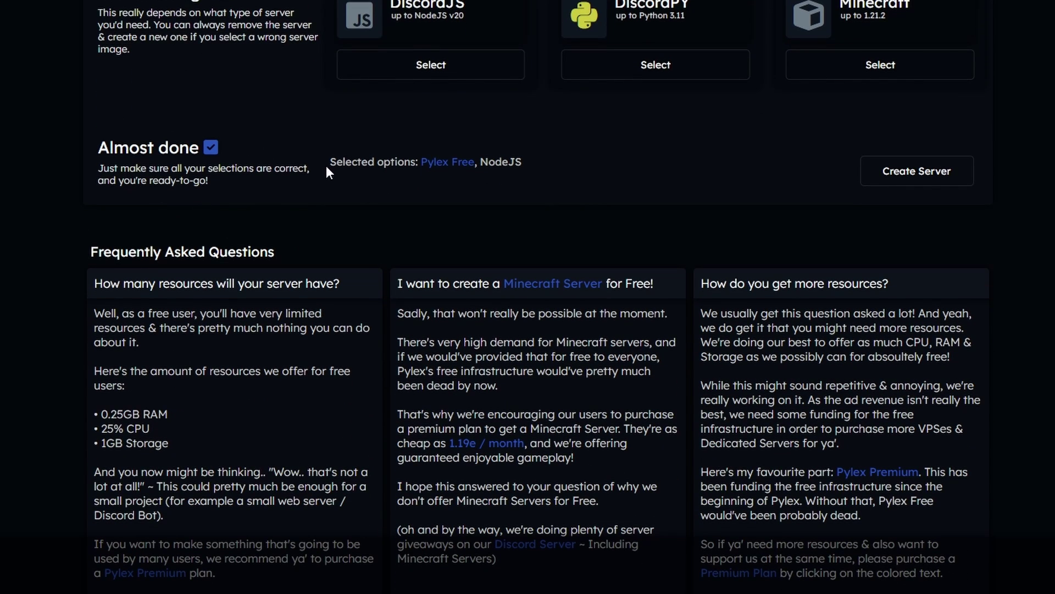
{"action": "left_click_drag", "start_coordinate": [326, 168], "coordinate": [527, 161]}
{"action": "left_click", "coordinate": [626, 183]}
{"action": "scroll", "coordinate": [808, 330], "scroll_direction": "up", "scroll_amount": 1}
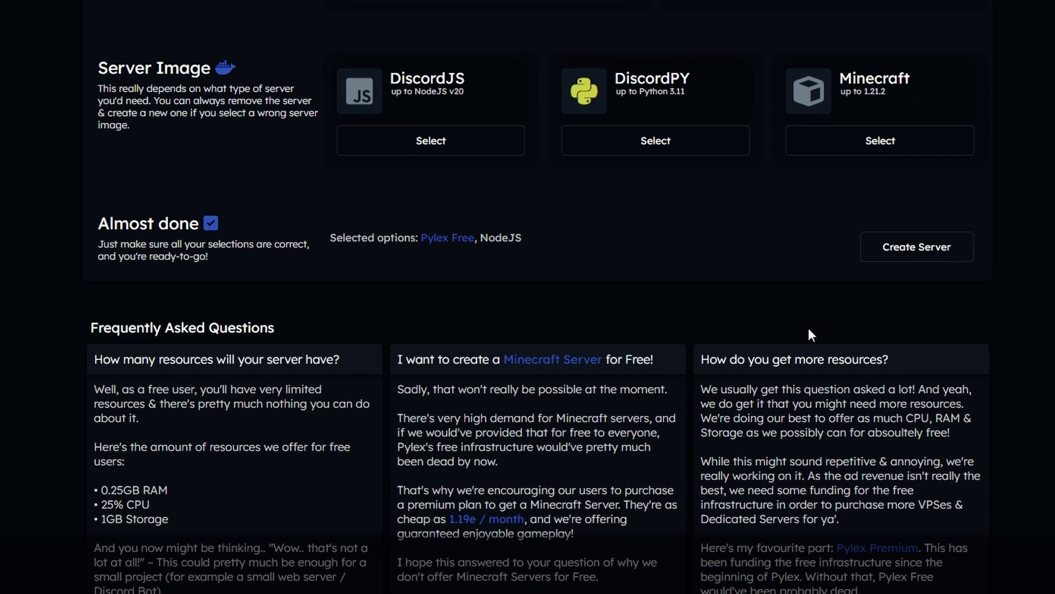
{"action": "left_click", "coordinate": [912, 253]}
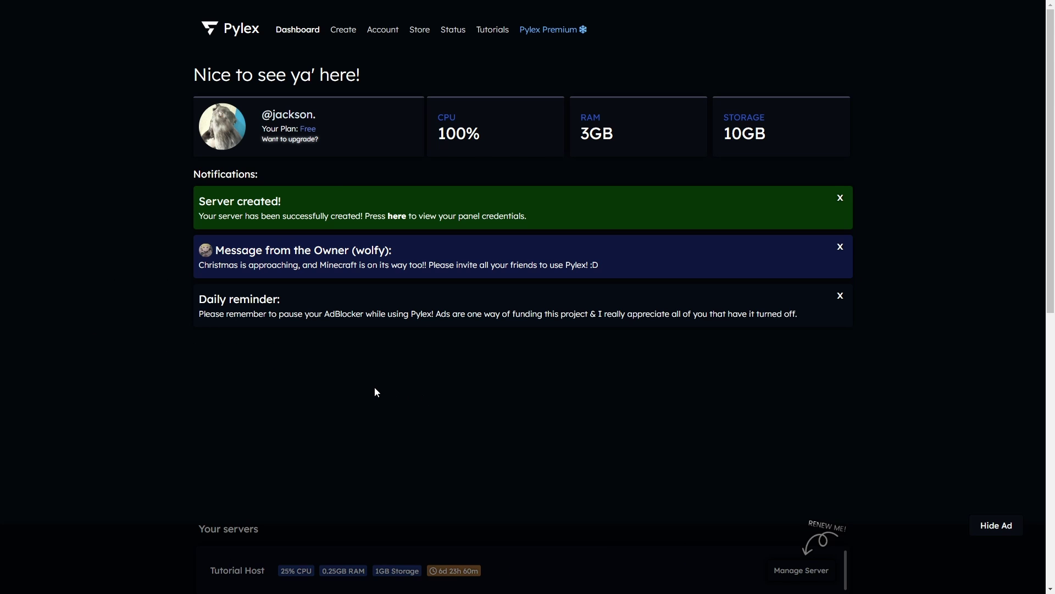
{"action": "scroll", "coordinate": [355, 391], "scroll_direction": "down", "scroll_amount": 3}
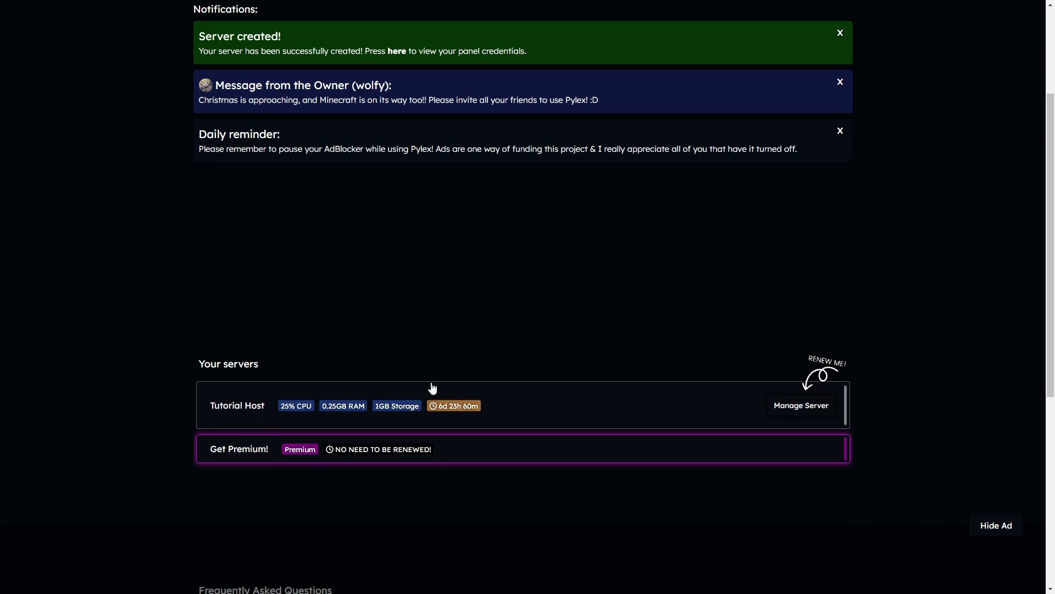
{"action": "left_click", "coordinate": [784, 404]}
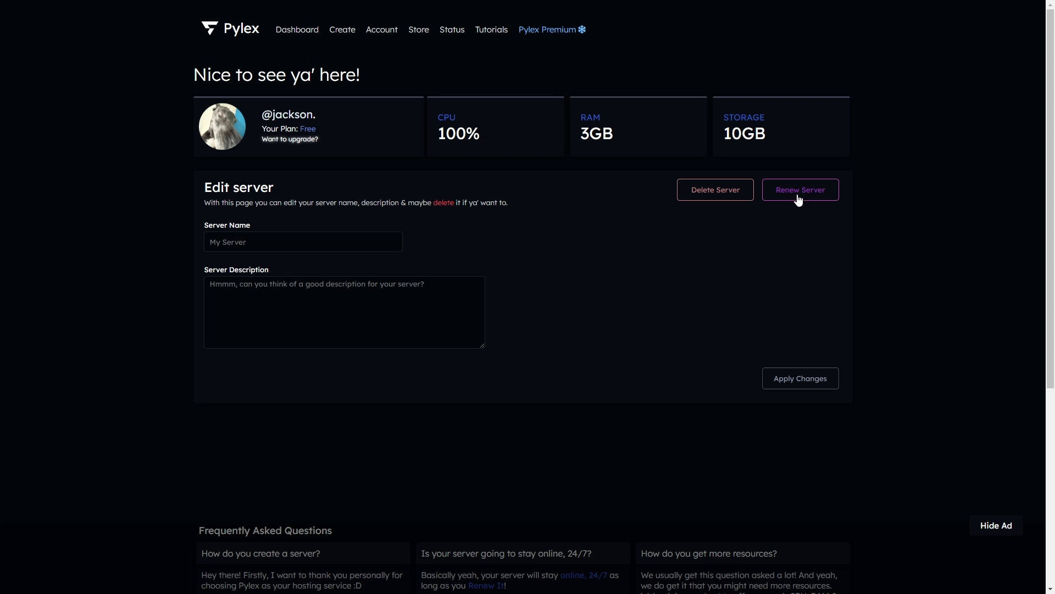
{"action": "left_click", "coordinate": [798, 199]}
{"action": "left_click_drag", "start_coordinate": [8, 22], "coordinate": [934, 25]}
{"action": "left_click_drag", "start_coordinate": [531, 36], "coordinate": [963, 59]}
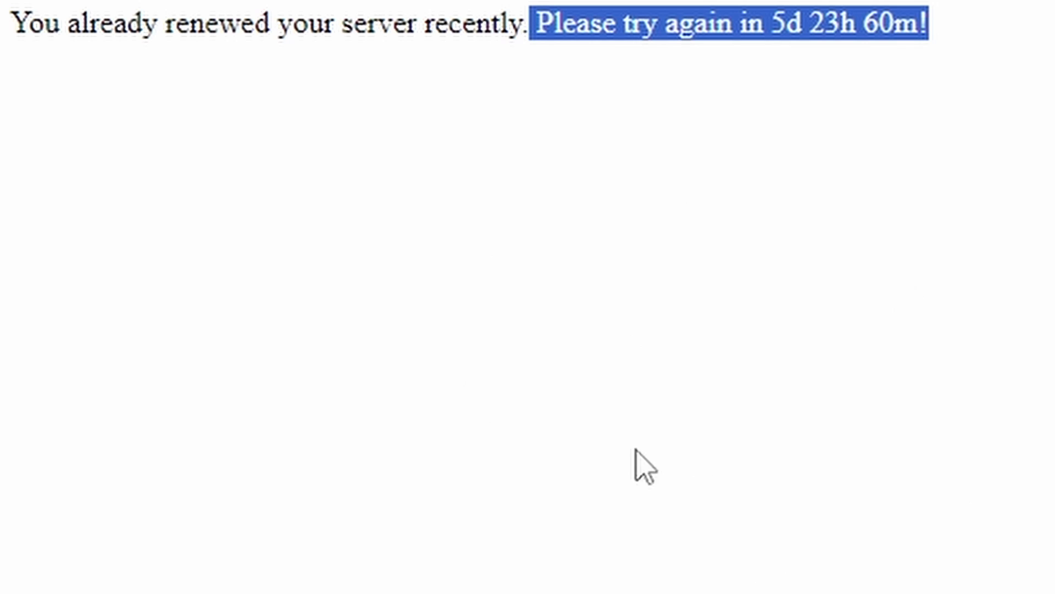
{"action": "left_click", "coordinate": [864, 388]}
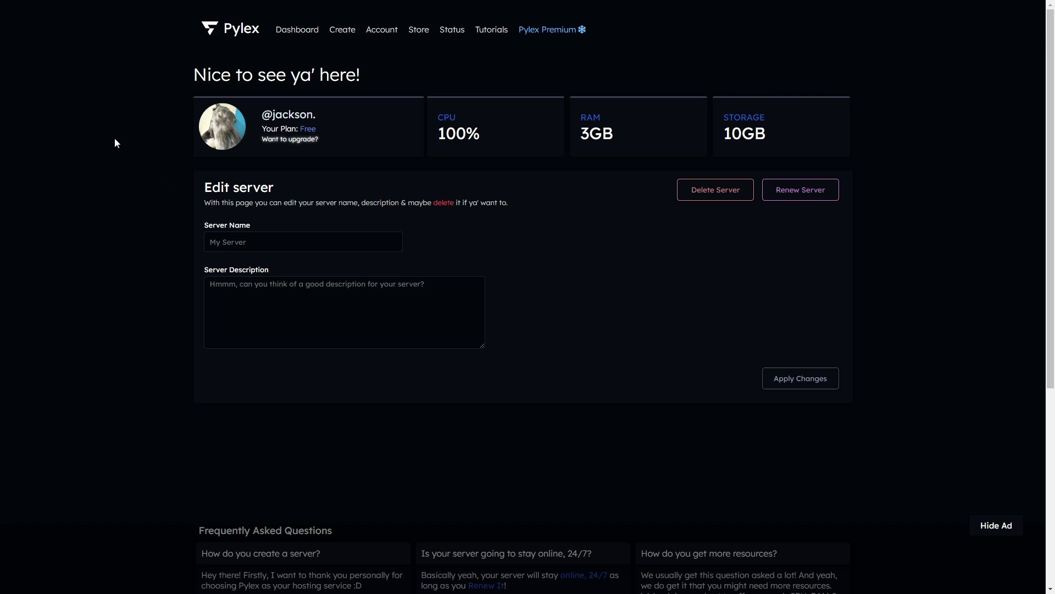
{"action": "left_click", "coordinate": [302, 35]}
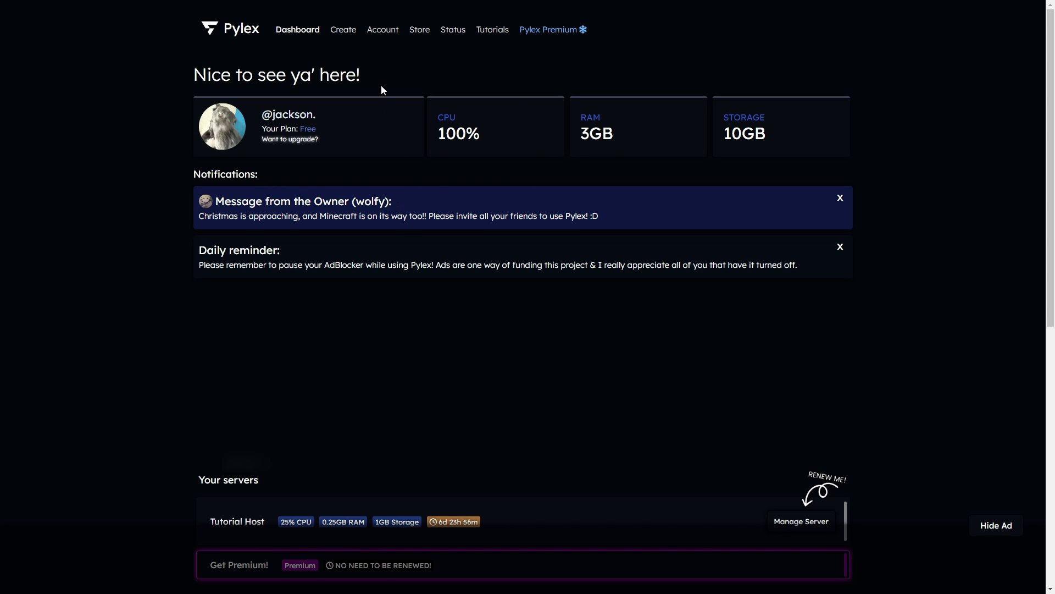
Step: Go from the Account page's panel credentials to the free hosting panel login
{"action": "left_click", "coordinate": [379, 34]}
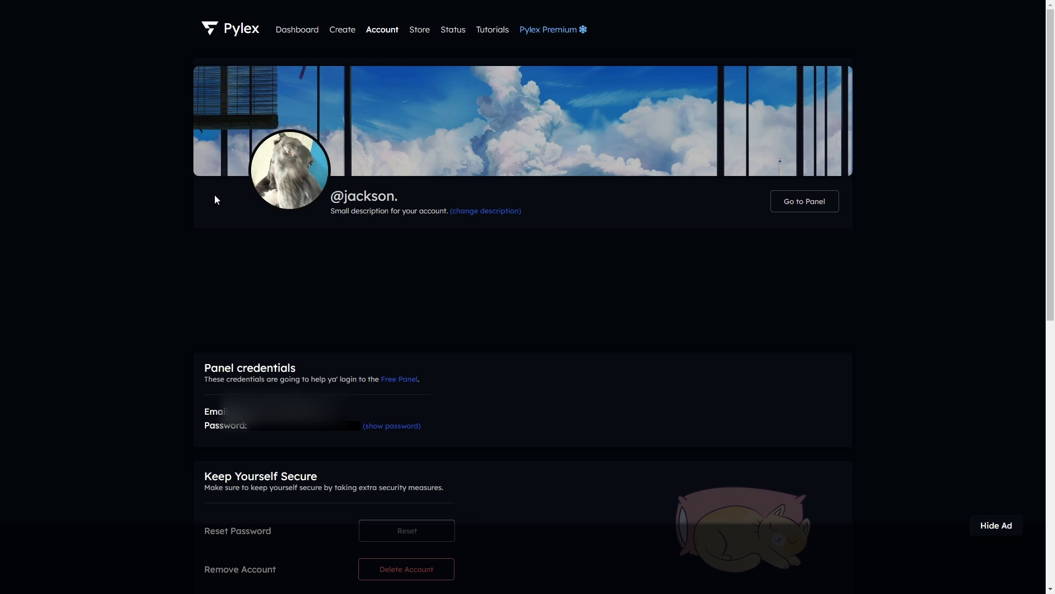
{"action": "left_click", "coordinate": [798, 208]}
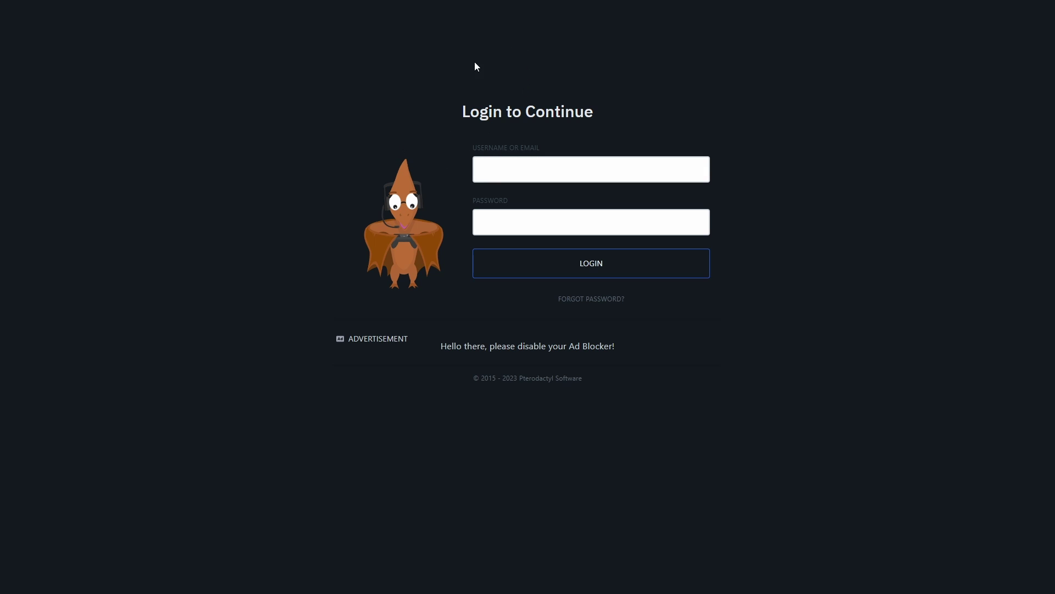
Step: Check the panel login credentials on the account page, then reach the logged-in free panel dashboard
{"action": "left_click", "coordinate": [528, 22]}
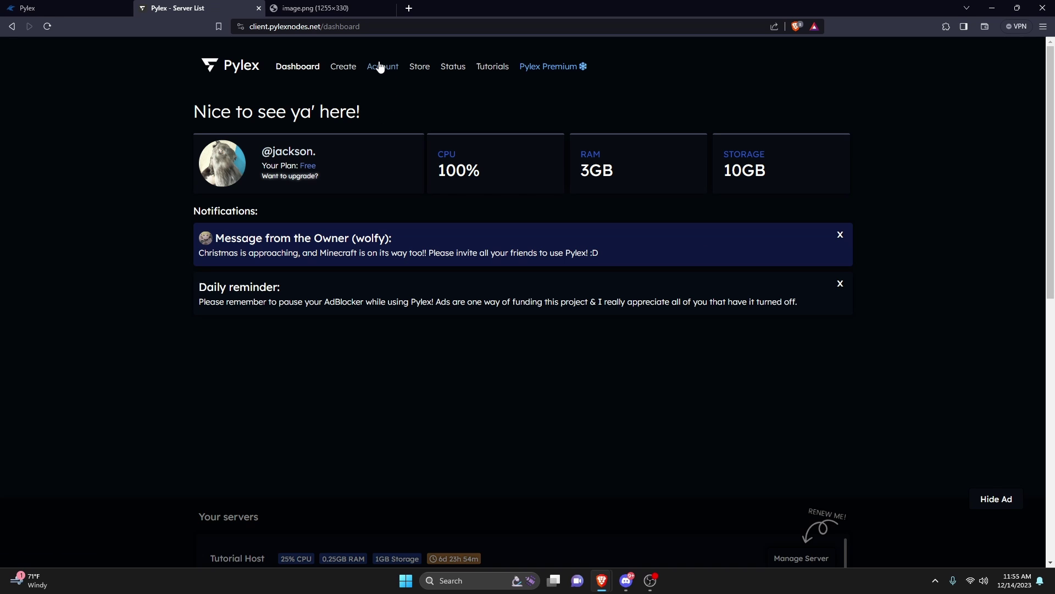
{"action": "left_click", "coordinate": [381, 66]}
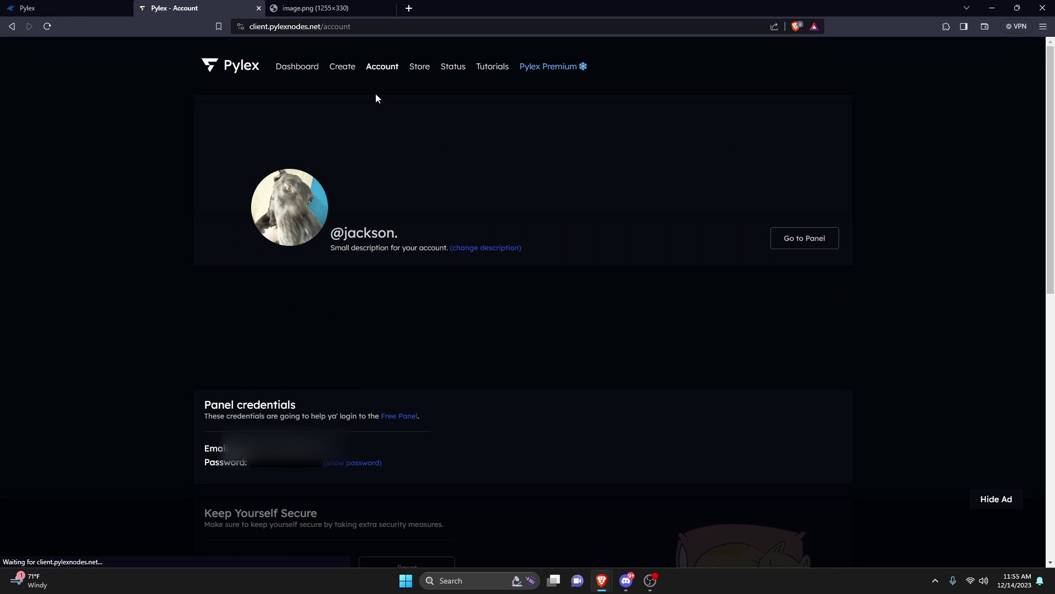
{"action": "left_click_drag", "start_coordinate": [194, 449], "coordinate": [478, 465]}
{"action": "left_click", "coordinate": [190, 448]}
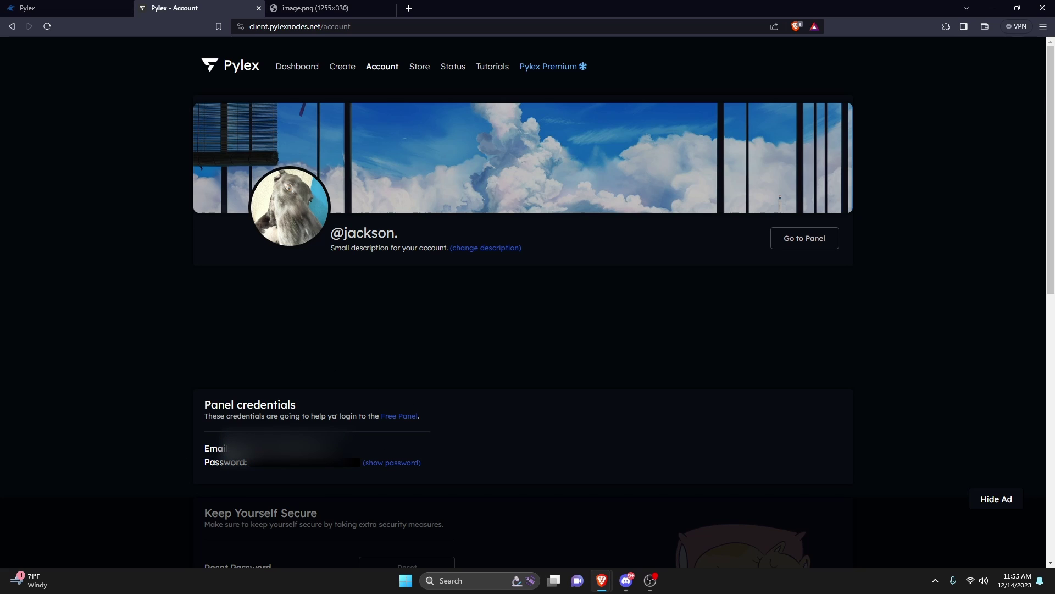
{"action": "left_click", "coordinate": [28, 8]}
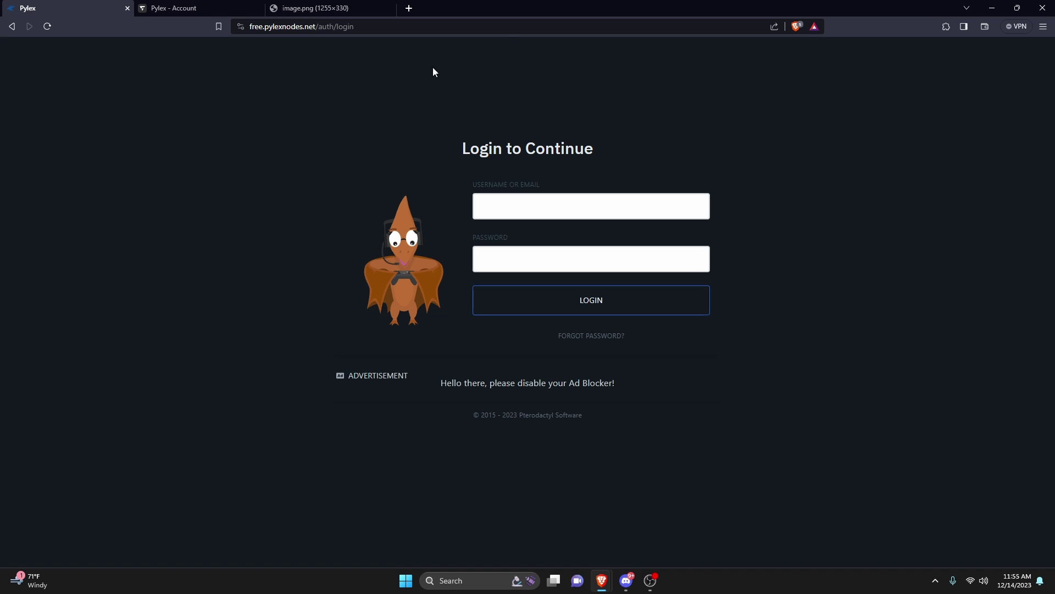
{"action": "left_click", "coordinate": [199, 8]}
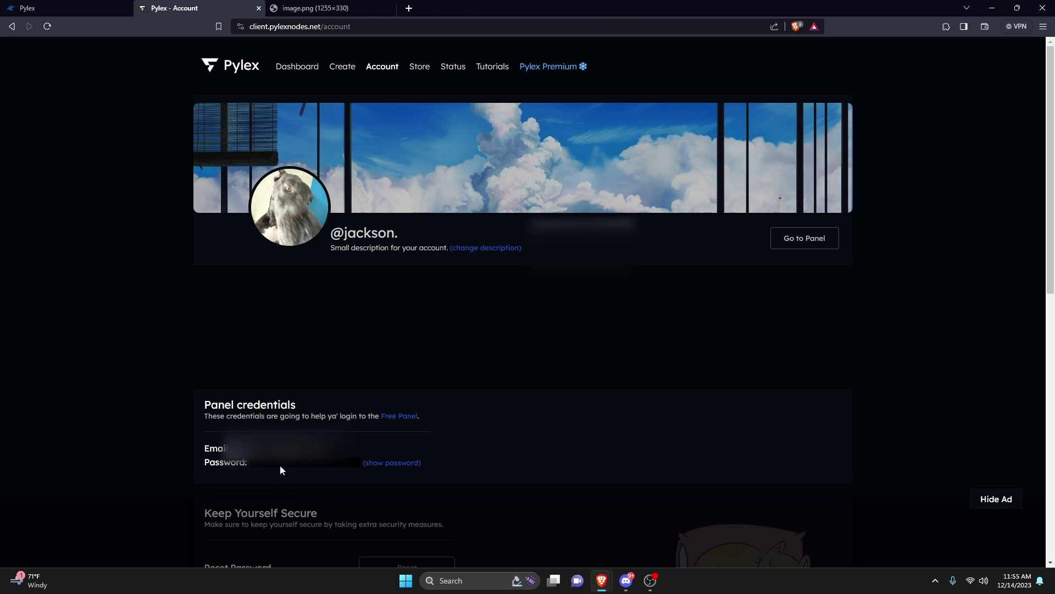
{"action": "left_click", "coordinate": [31, 7]}
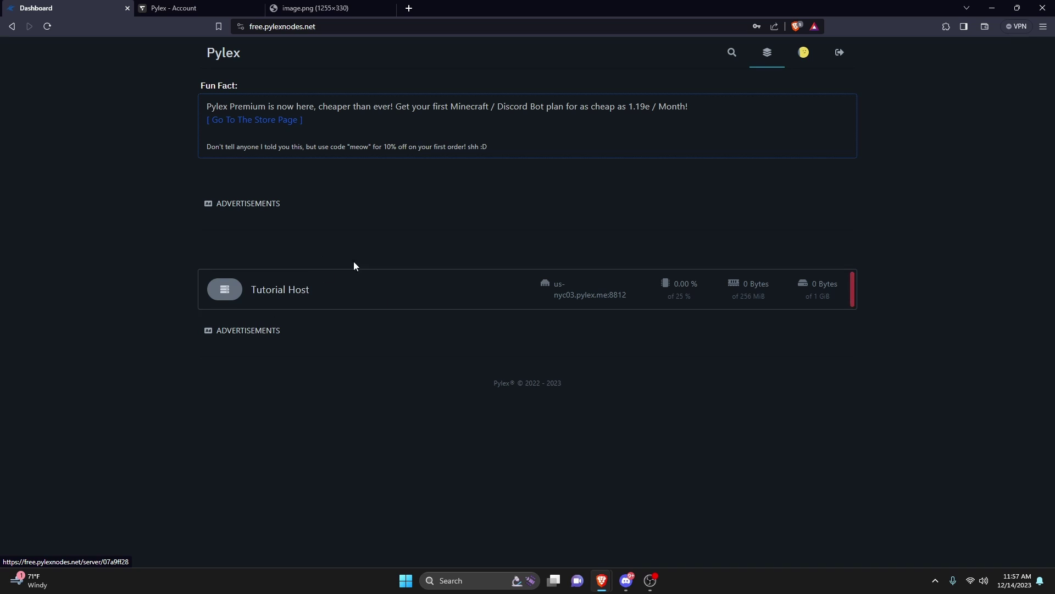
Step: View Tutorial Host's empty /home/container in the file manager, then show the Windows desktop
{"action": "left_click", "coordinate": [285, 283]}
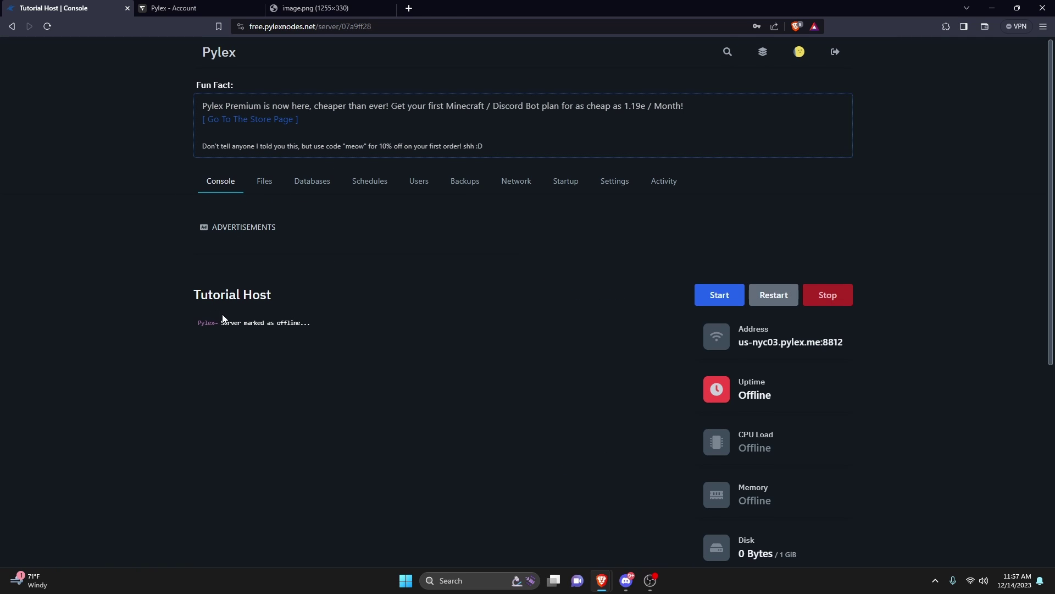
{"action": "scroll", "coordinate": [222, 319], "scroll_direction": "down", "scroll_amount": 6}
{"action": "scroll", "coordinate": [340, 308], "scroll_direction": "up", "scroll_amount": 6}
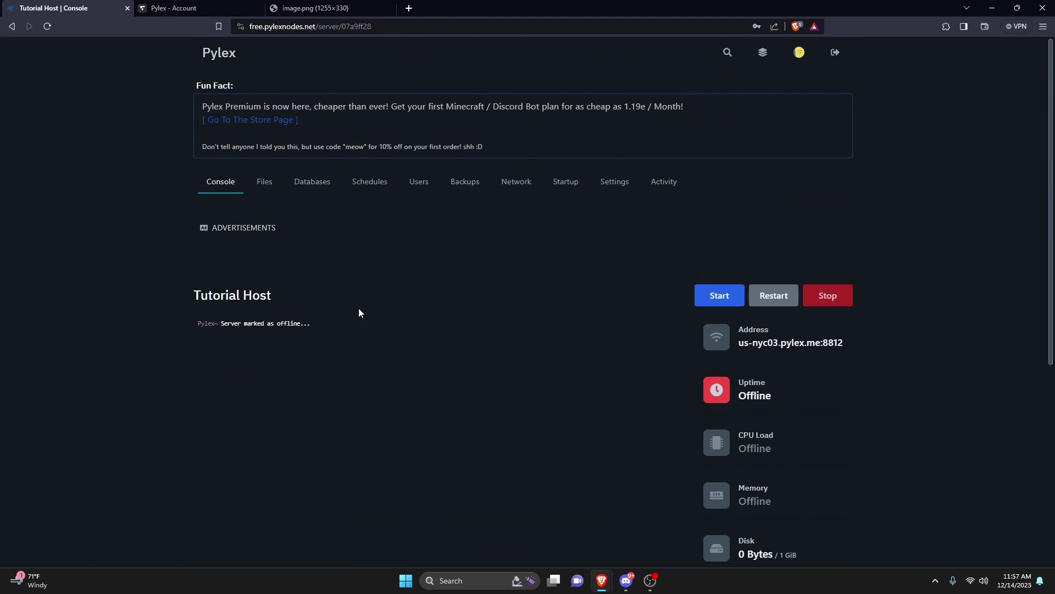
{"action": "scroll", "coordinate": [865, 311], "scroll_direction": "down", "scroll_amount": 2}
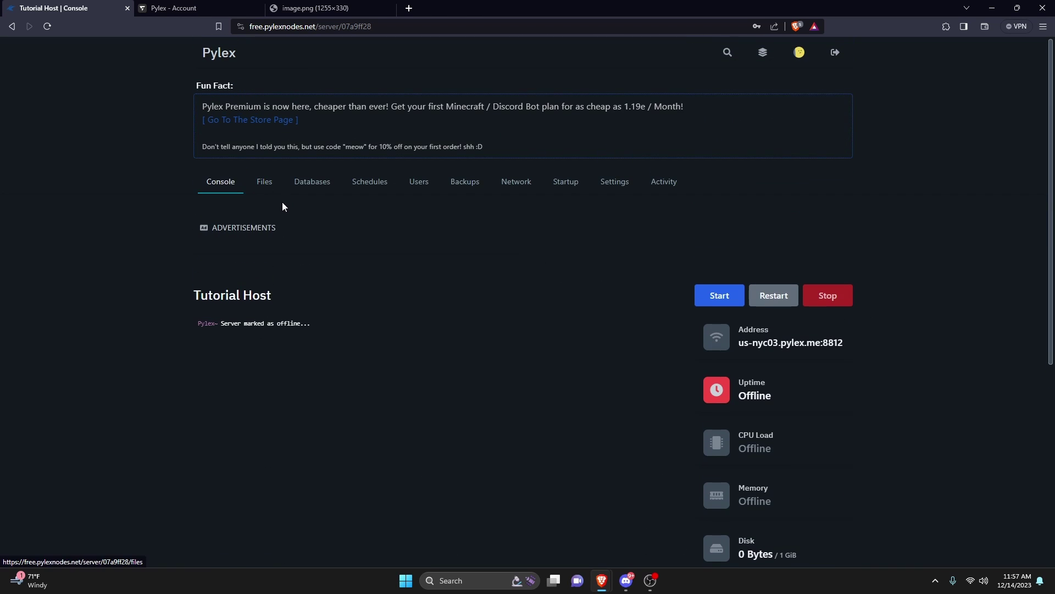
{"action": "left_click", "coordinate": [267, 188]}
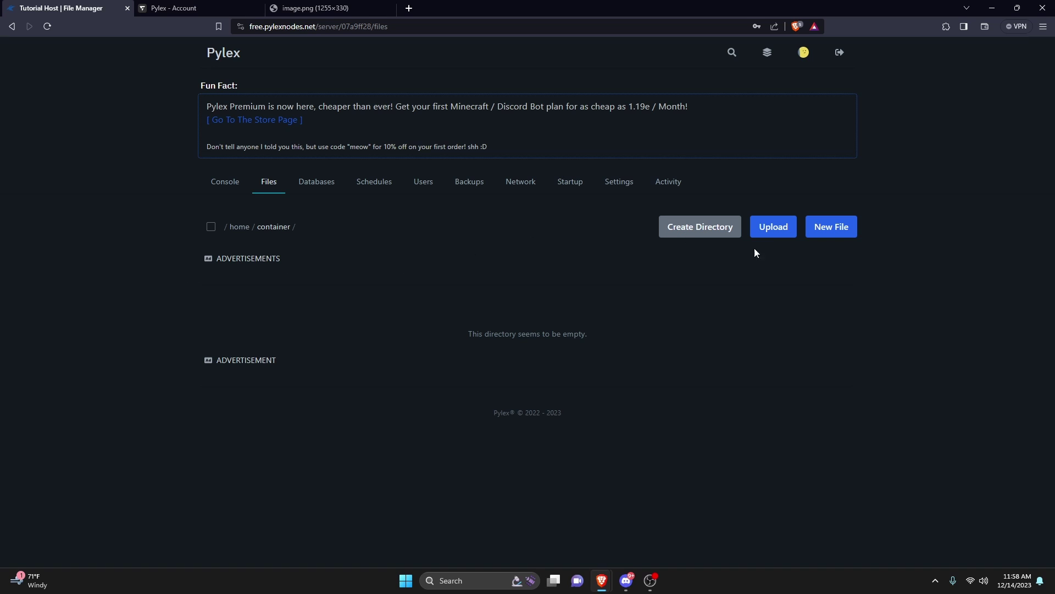
{"action": "key", "text": "super+d"}
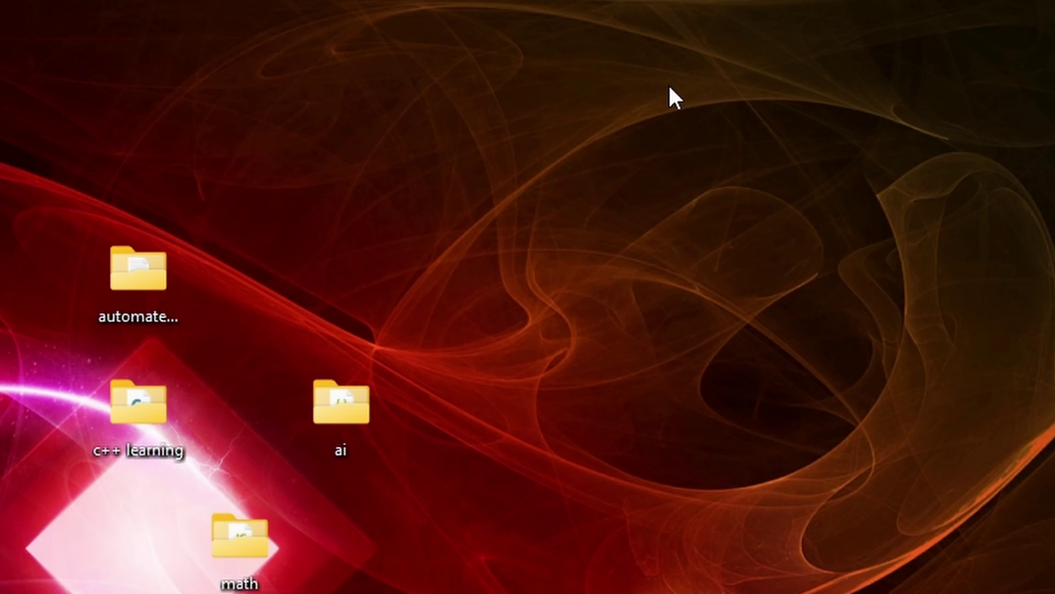
Step: Create a new compressed folder on the desktop named hostzipfortutorial.zip
{"action": "right_click", "coordinate": [742, 109]}
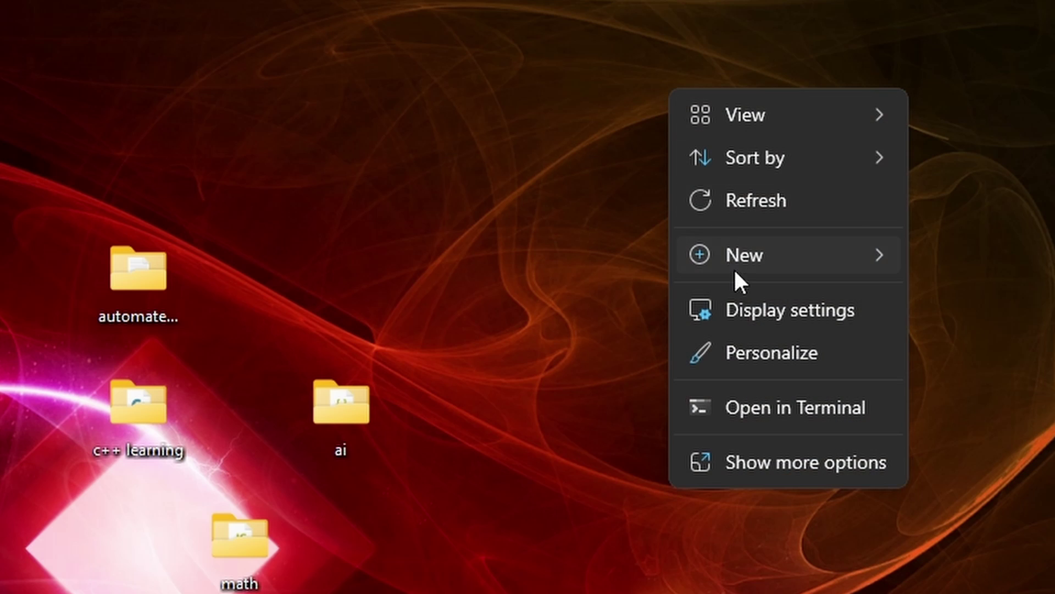
{"action": "mouse_move", "coordinate": [740, 259]}
{"action": "left_click", "coordinate": [983, 591]}
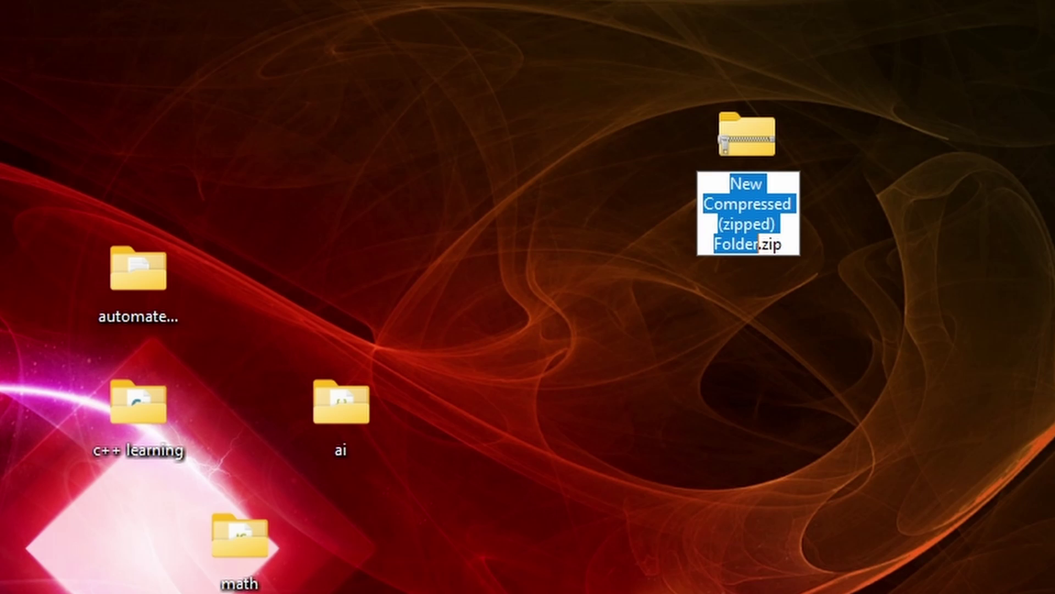
{"action": "type", "text": "host"}
{"action": "type", "text": "zipfortutorial"}
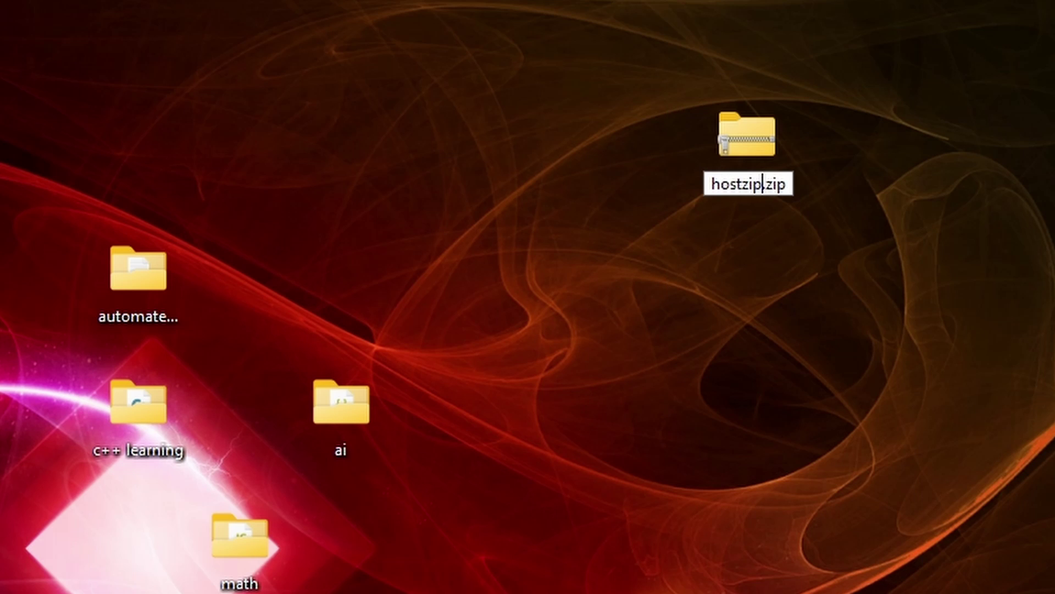
{"action": "key", "text": "Return"}
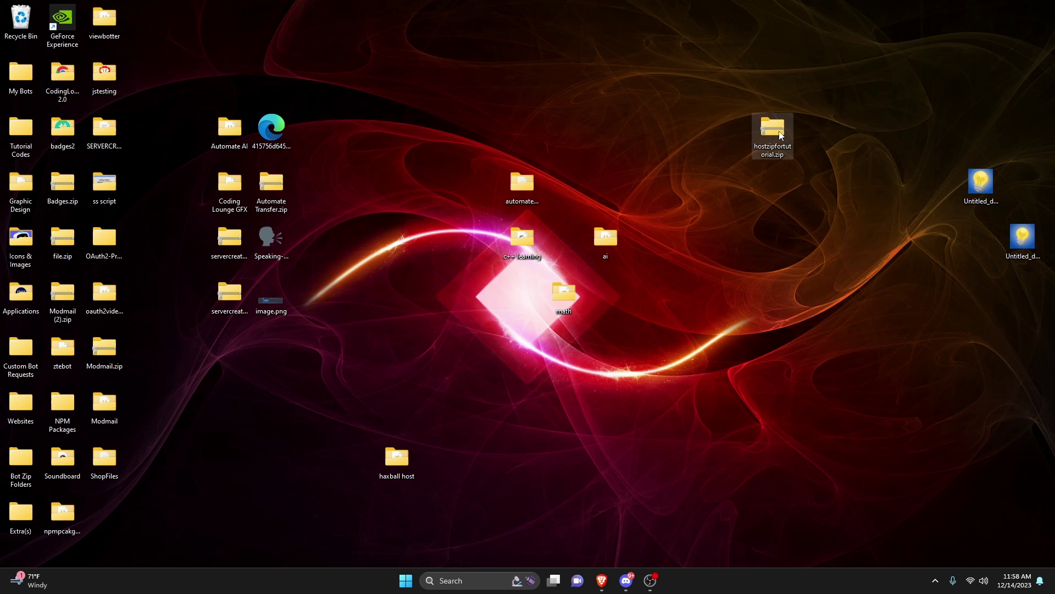
{"action": "key", "text": "Return"}
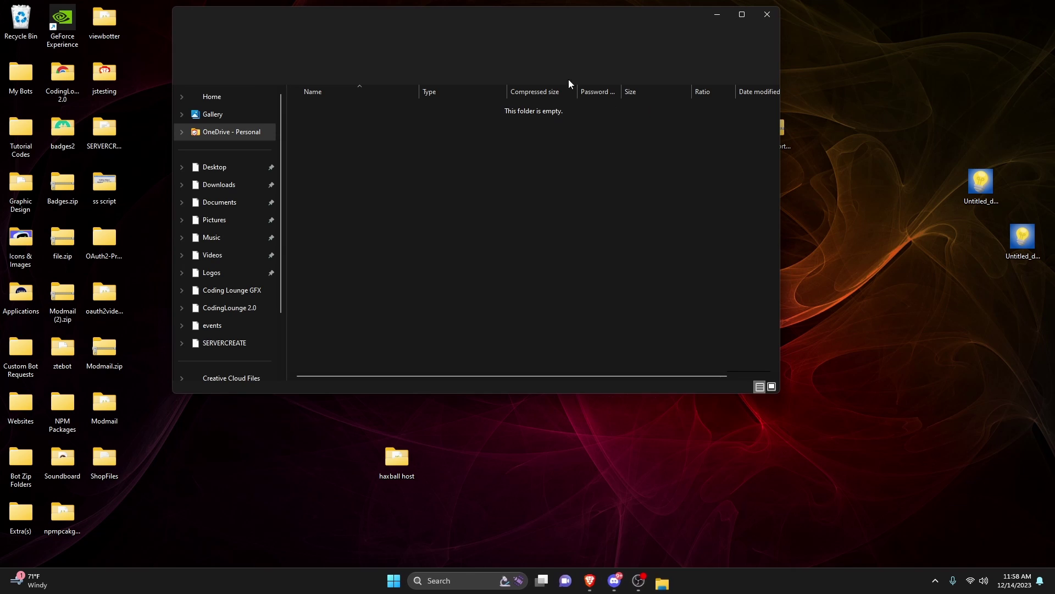
Step: Copy src, .env, package.json and package-lock.json from SERVERCREATE into the zip
{"action": "left_click_drag", "start_coordinate": [603, 29], "coordinate": [753, 61]}
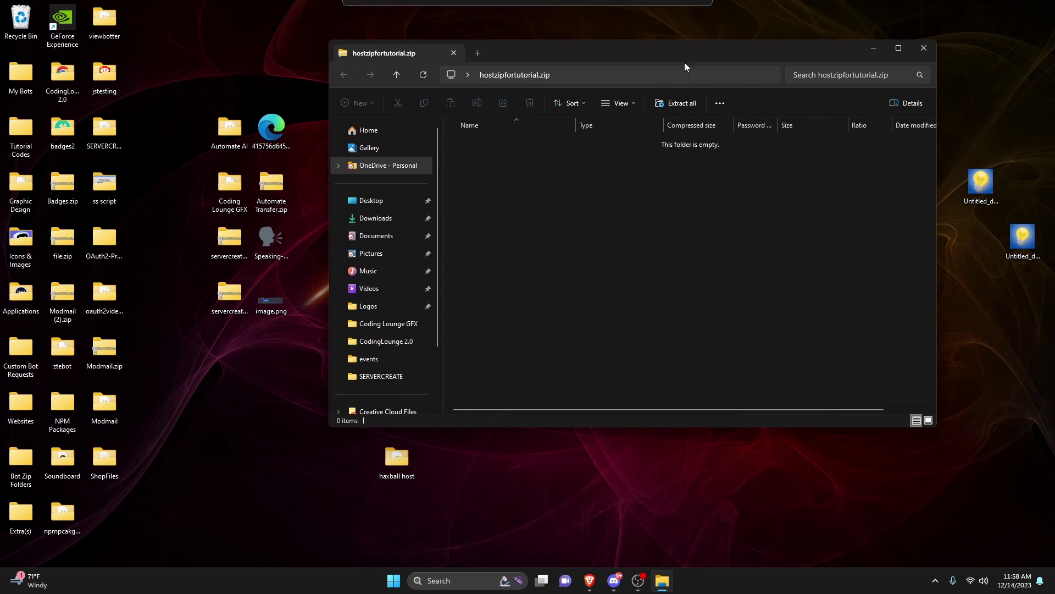
{"action": "double_click", "coordinate": [114, 133]}
{"action": "left_click_drag", "start_coordinate": [619, 68], "coordinate": [262, 78]}
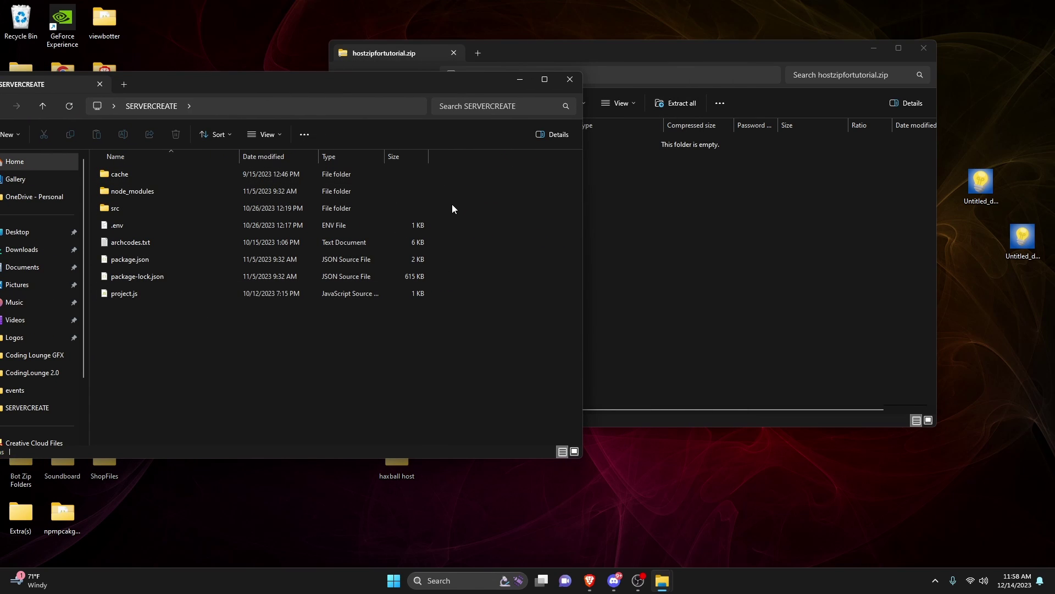
{"action": "left_click_drag", "start_coordinate": [460, 210], "coordinate": [174, 279]}
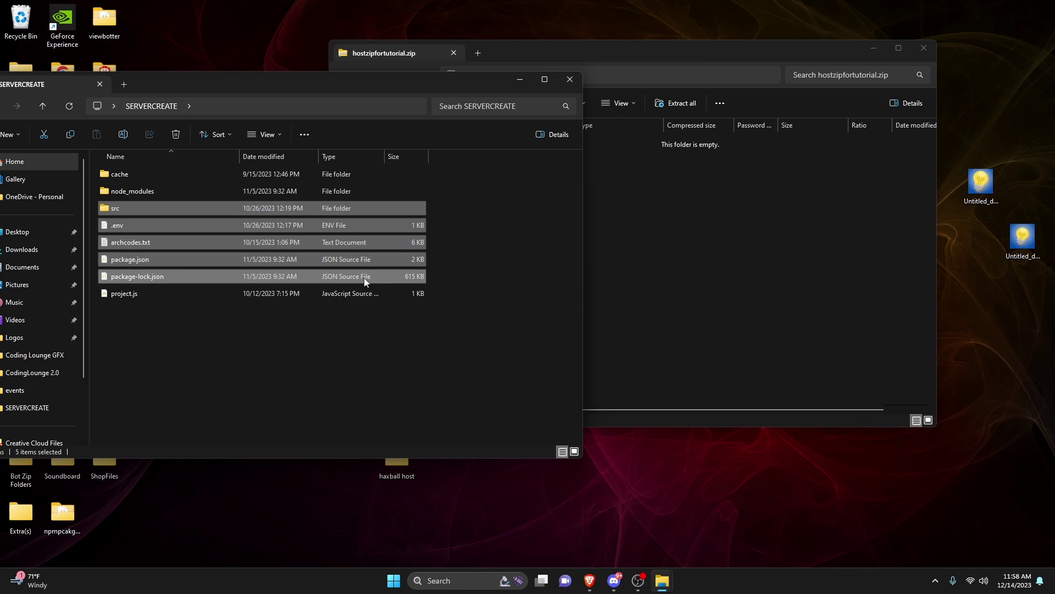
{"action": "left_click", "coordinate": [717, 273]}
{"action": "key", "text": "ctrl+v"}
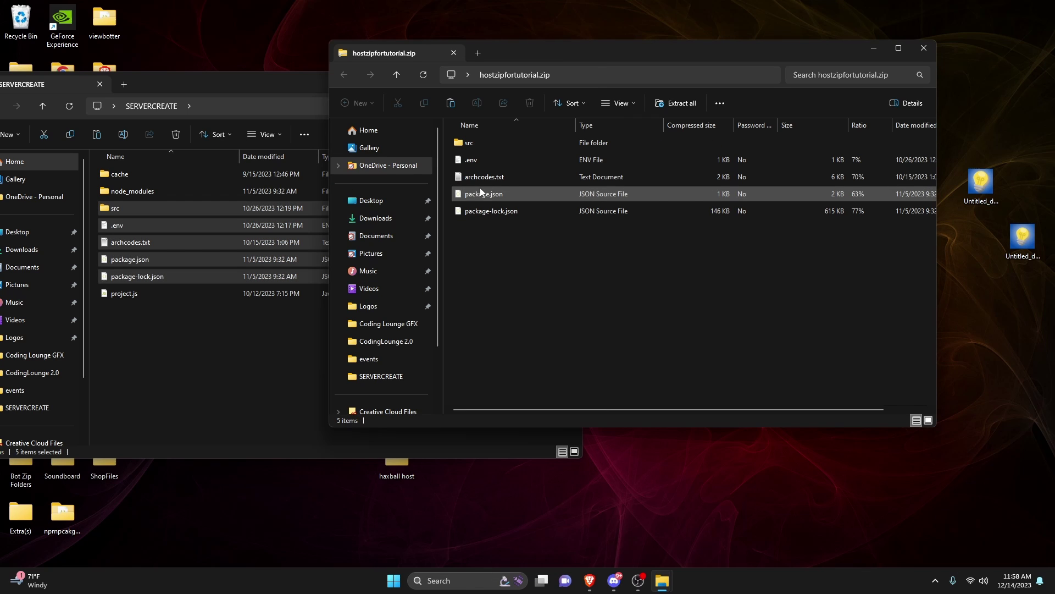
Step: Delete archcodes.txt from the zip and arrange the two folder windows side by side
{"action": "left_click", "coordinate": [514, 181]}
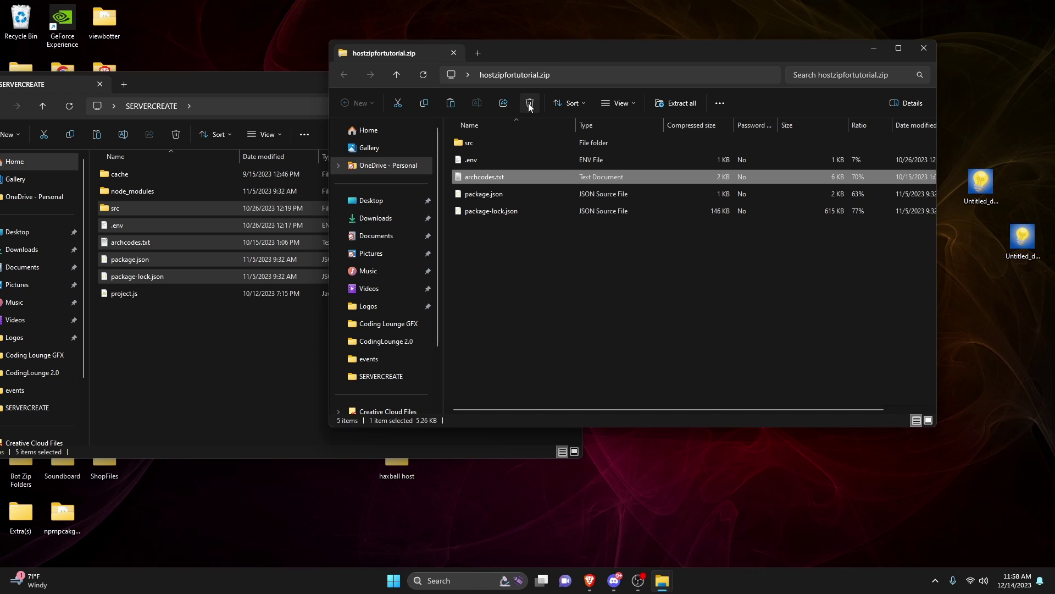
{"action": "left_click", "coordinate": [530, 103]}
{"action": "key", "text": "Return"}
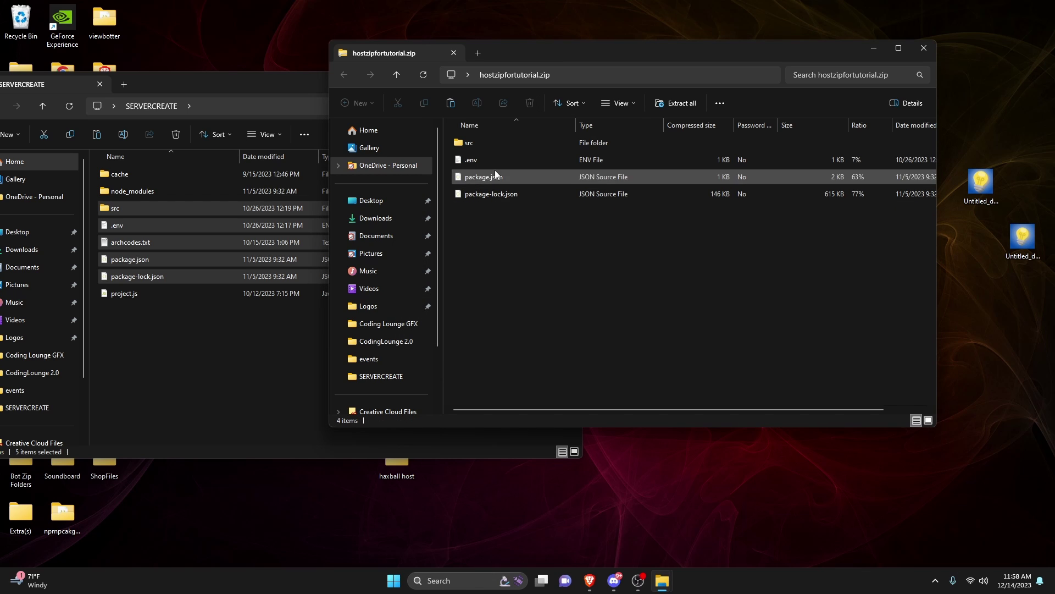
{"action": "left_click", "coordinate": [246, 121]}
{"action": "left_click_drag", "start_coordinate": [402, 90], "coordinate": [462, 91]}
{"action": "left_click", "coordinate": [709, 277]}
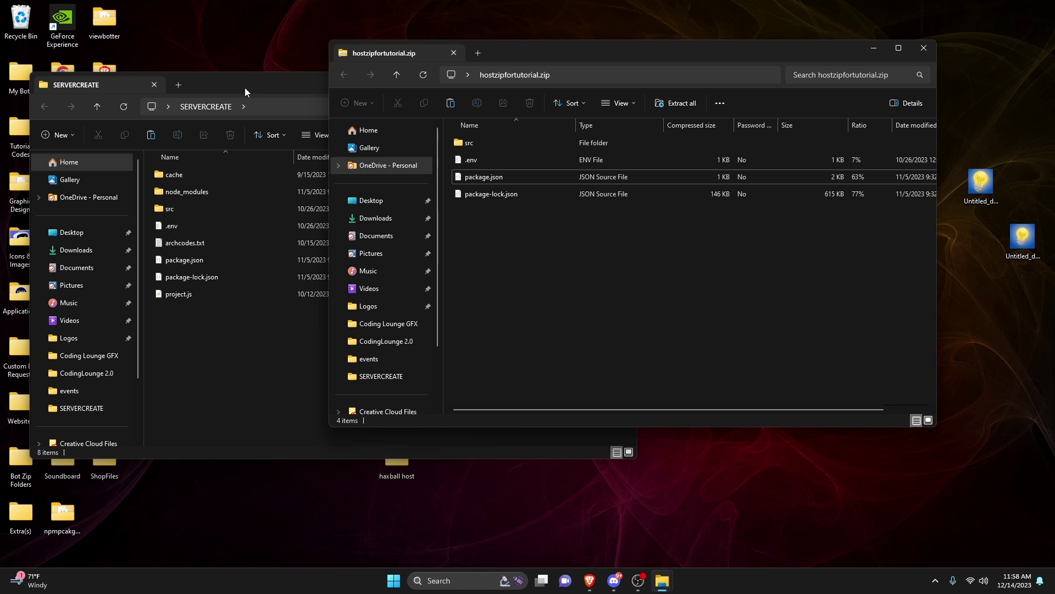
{"action": "left_click", "coordinate": [269, 94]}
Step: Close the folder windows and upload hostzipfortutorial.zip into Tutorial Host's files
{"action": "left_click", "coordinate": [621, 84]}
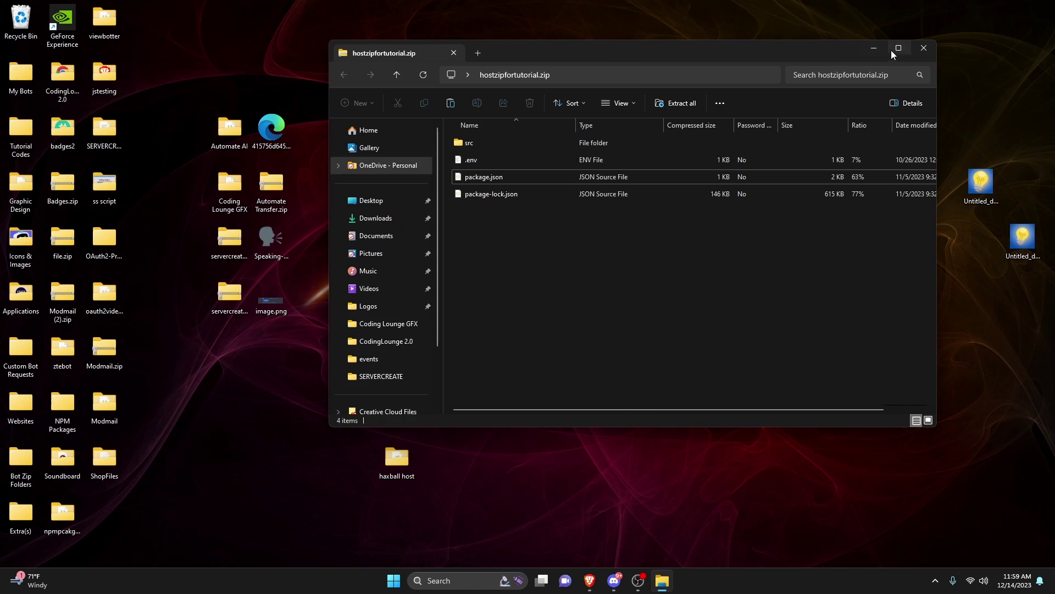
{"action": "left_click", "coordinate": [924, 50]}
{"action": "left_click", "coordinate": [601, 580]}
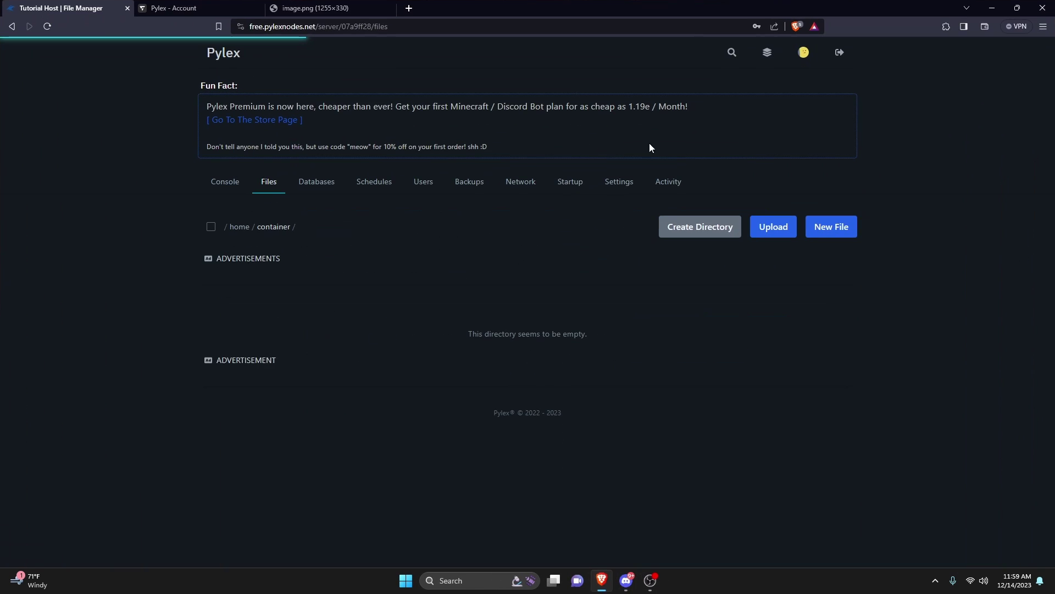
{"action": "left_click_drag", "start_coordinate": [716, 8], "coordinate": [373, 28]}
{"action": "left_click_drag", "start_coordinate": [783, 130], "coordinate": [404, 324]}
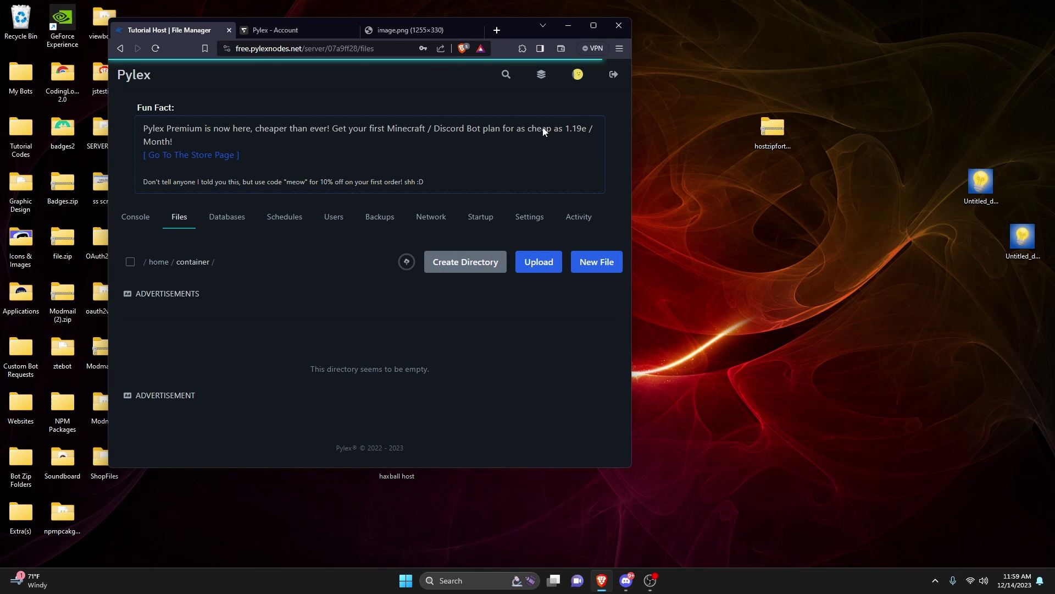
{"action": "left_click", "coordinate": [594, 26]}
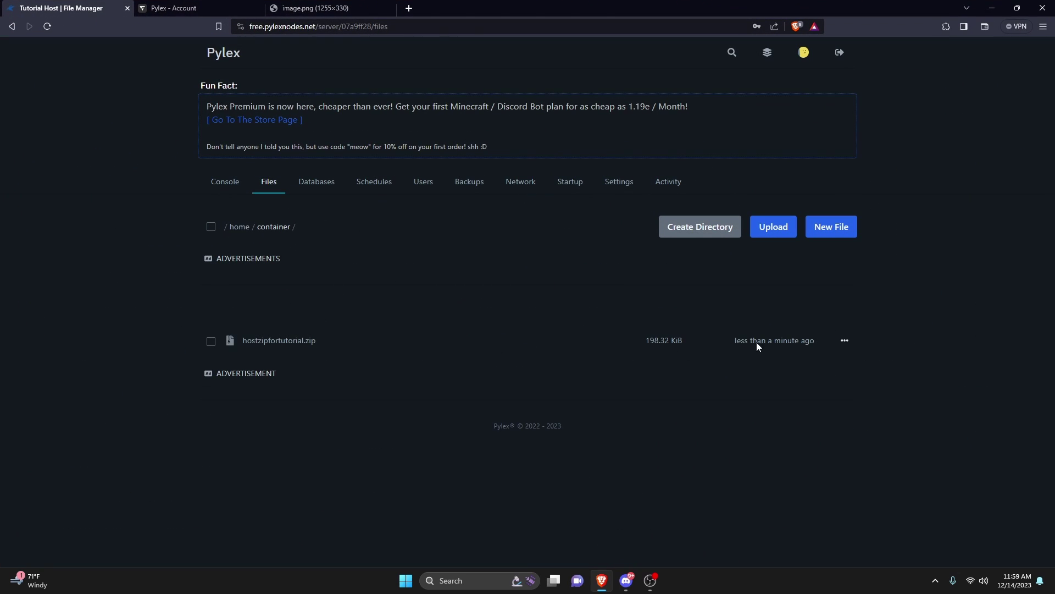
Step: Unarchive hostzipfortutorial.zip on the server, then delete the zip file
{"action": "left_click", "coordinate": [845, 341]}
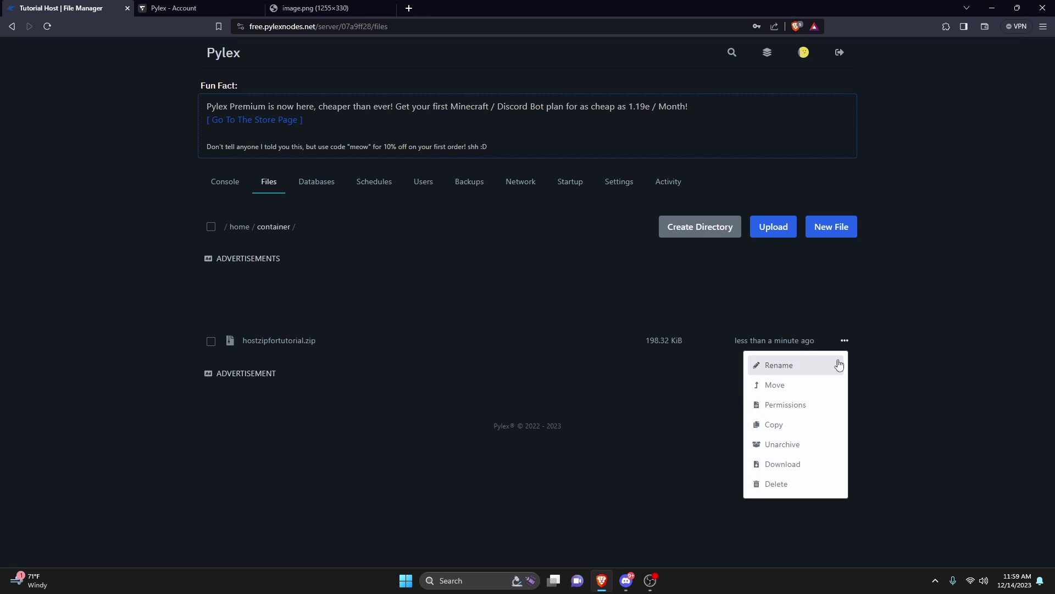
{"action": "left_click", "coordinate": [802, 443]}
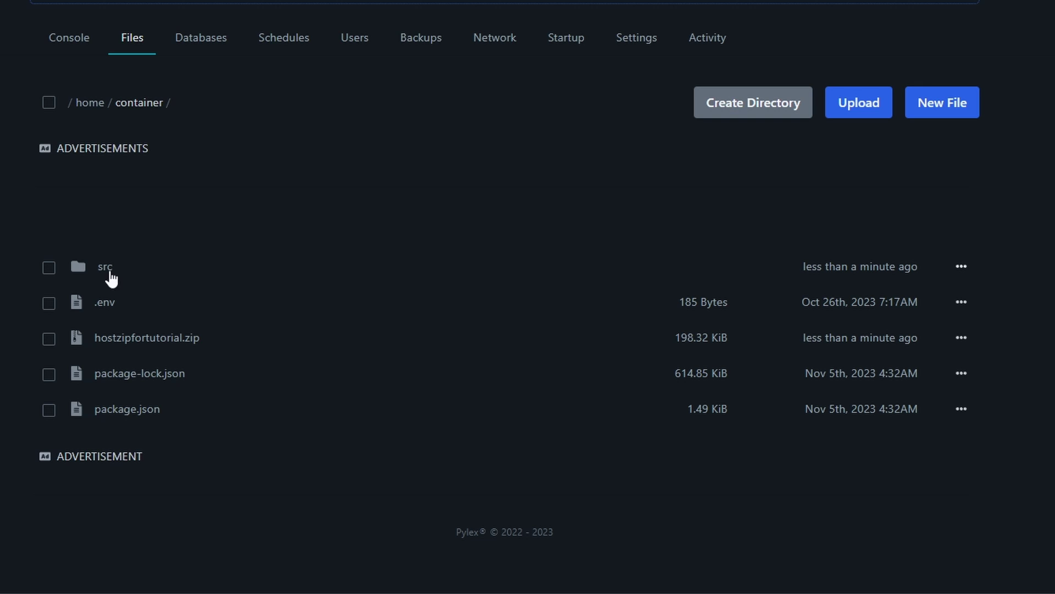
{"action": "left_click", "coordinate": [48, 341]}
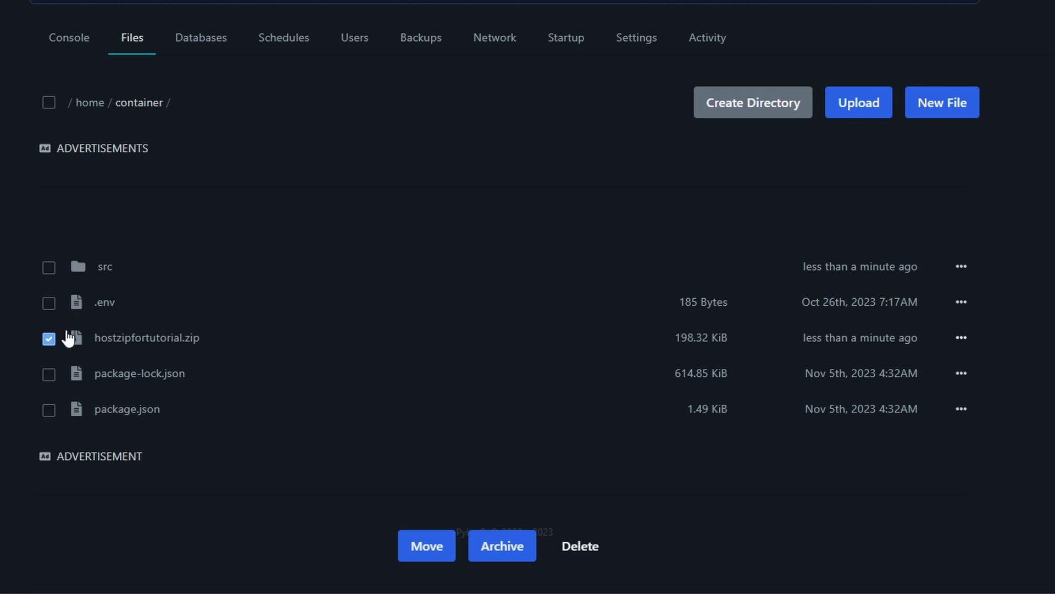
{"action": "left_click", "coordinate": [581, 552]}
{"action": "left_click", "coordinate": [682, 275]}
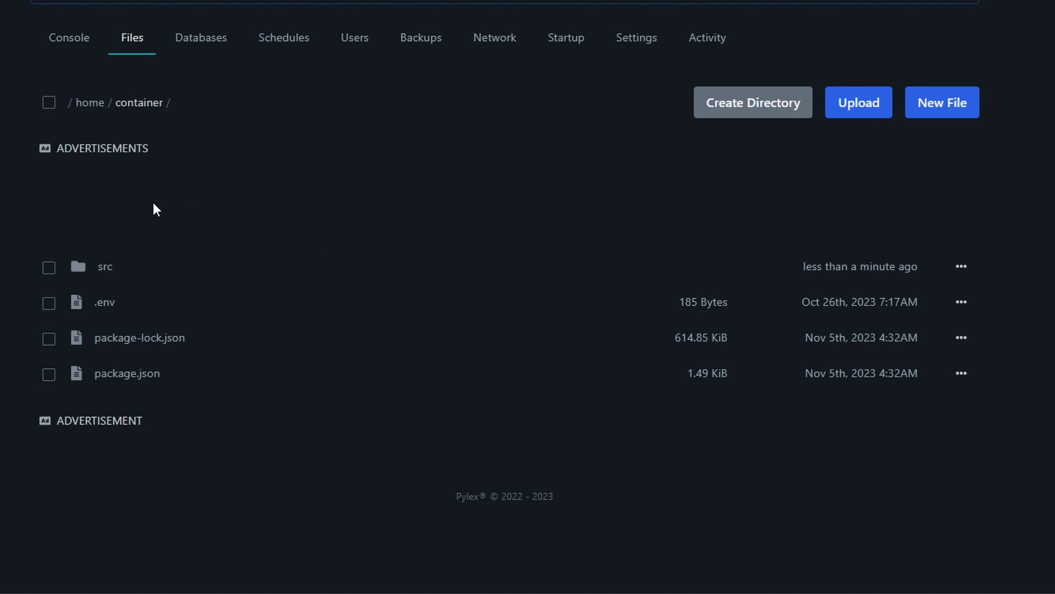
Step: Set the startup JS FILE variable to src/index.js
{"action": "left_click", "coordinate": [566, 37]}
{"action": "scroll", "coordinate": [198, 176], "scroll_direction": "down", "scroll_amount": 3}
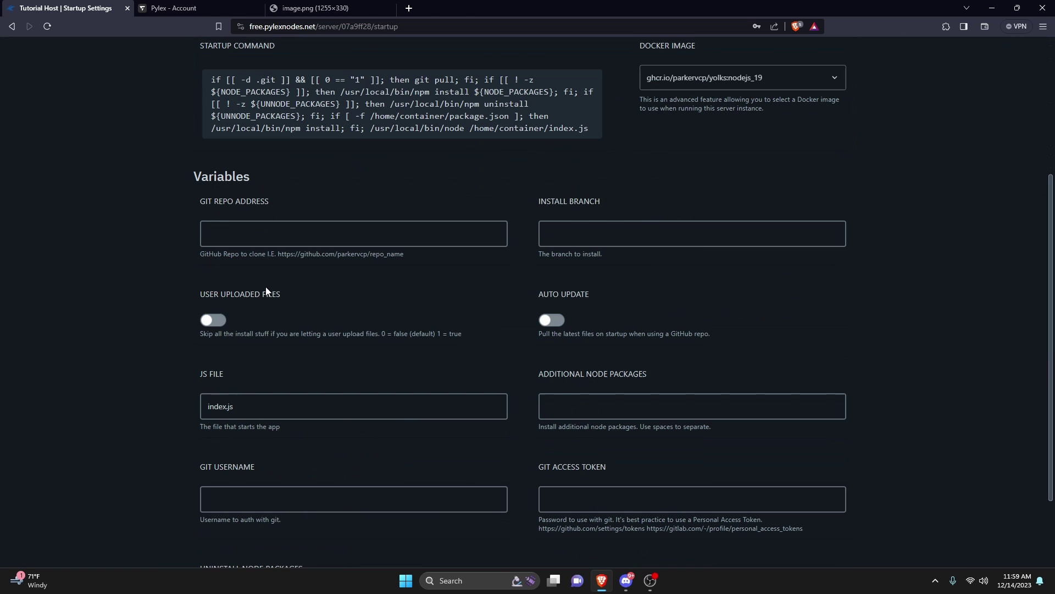
{"action": "scroll", "coordinate": [141, 310], "scroll_direction": "down", "scroll_amount": 2}
{"action": "left_click_drag", "start_coordinate": [203, 284], "coordinate": [170, 298]}
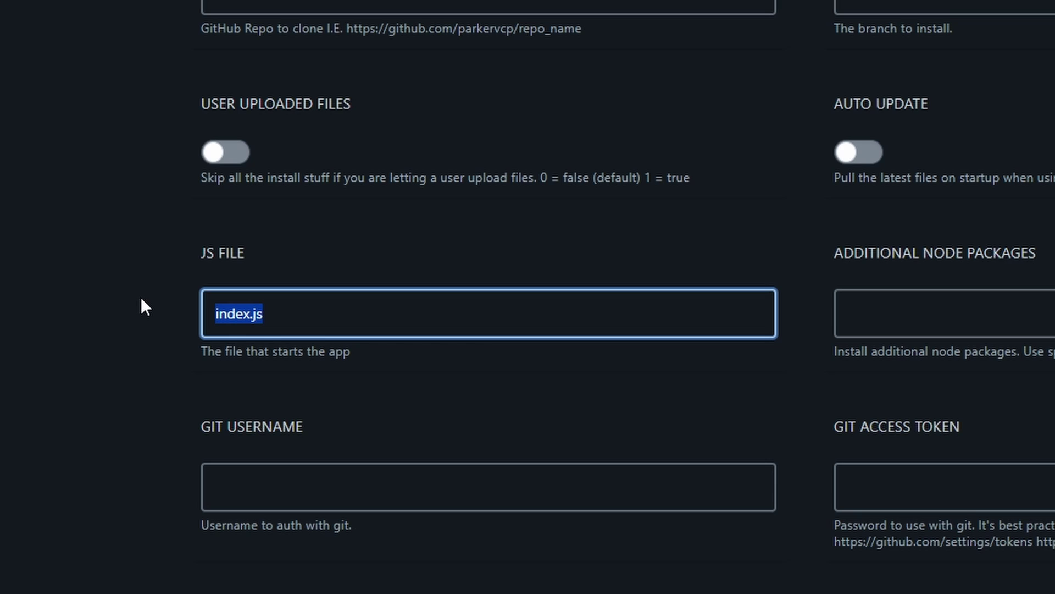
{"action": "type", "text": "src"}
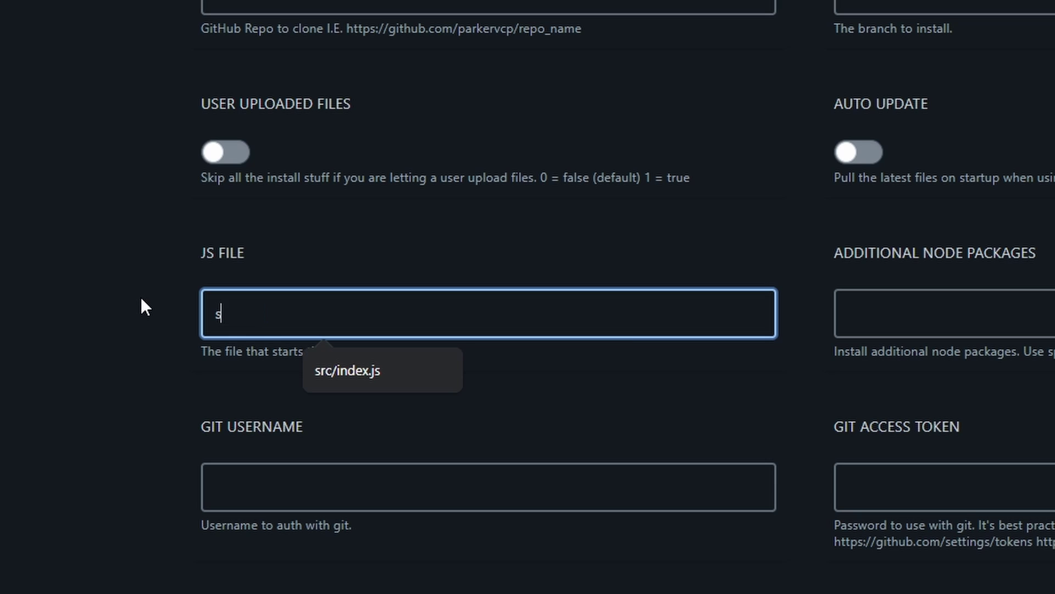
{"action": "left_click", "coordinate": [322, 367]}
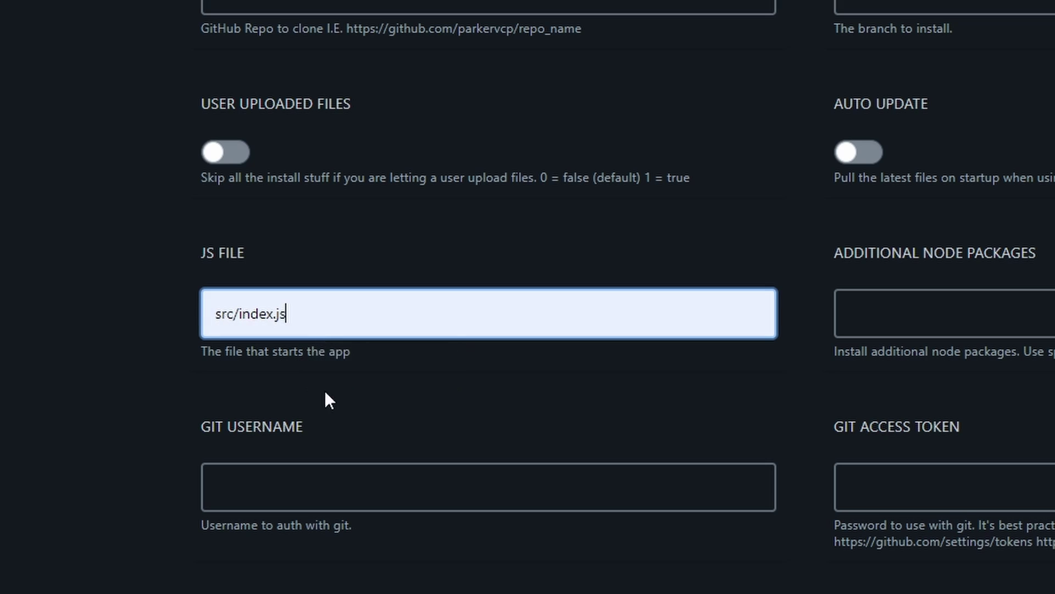
{"action": "scroll", "coordinate": [599, 346], "scroll_direction": "up", "scroll_amount": 3}
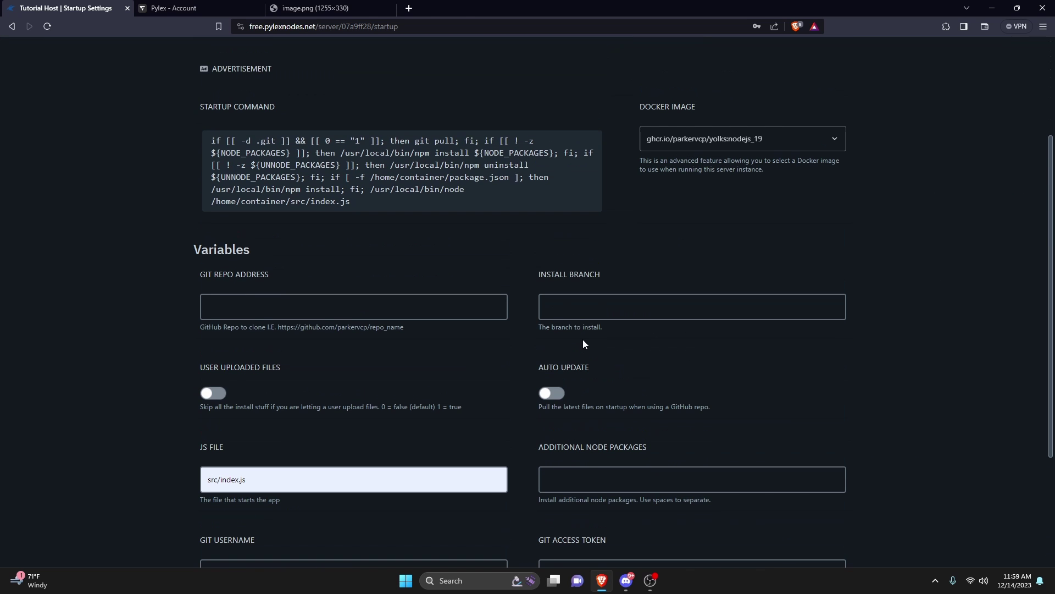
{"action": "scroll", "coordinate": [335, 280], "scroll_direction": "down", "scroll_amount": 2}
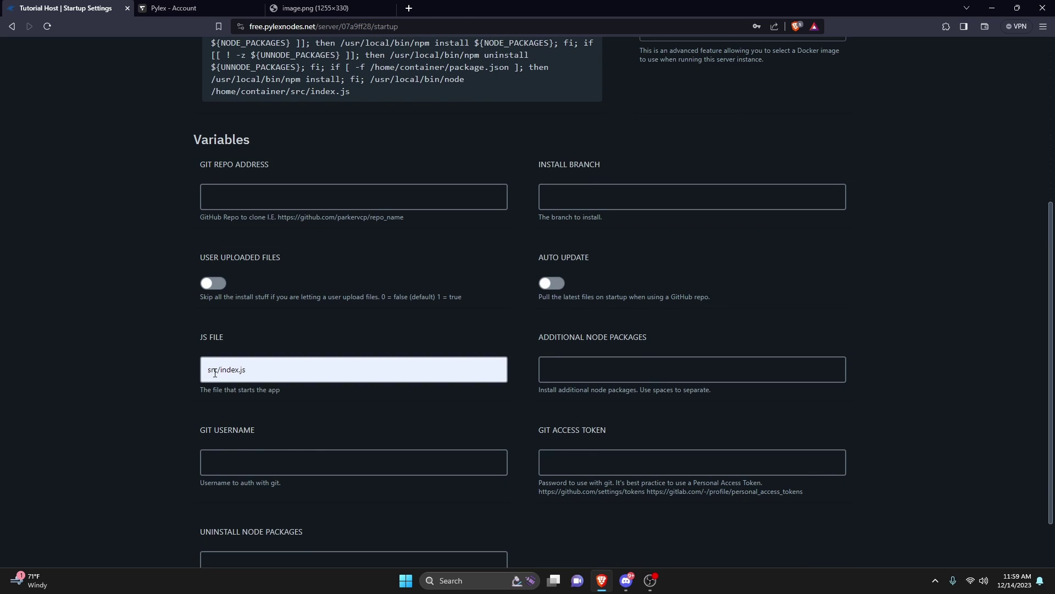
{"action": "left_click_drag", "start_coordinate": [211, 369], "coordinate": [275, 372]}
{"action": "left_click", "coordinate": [268, 397]}
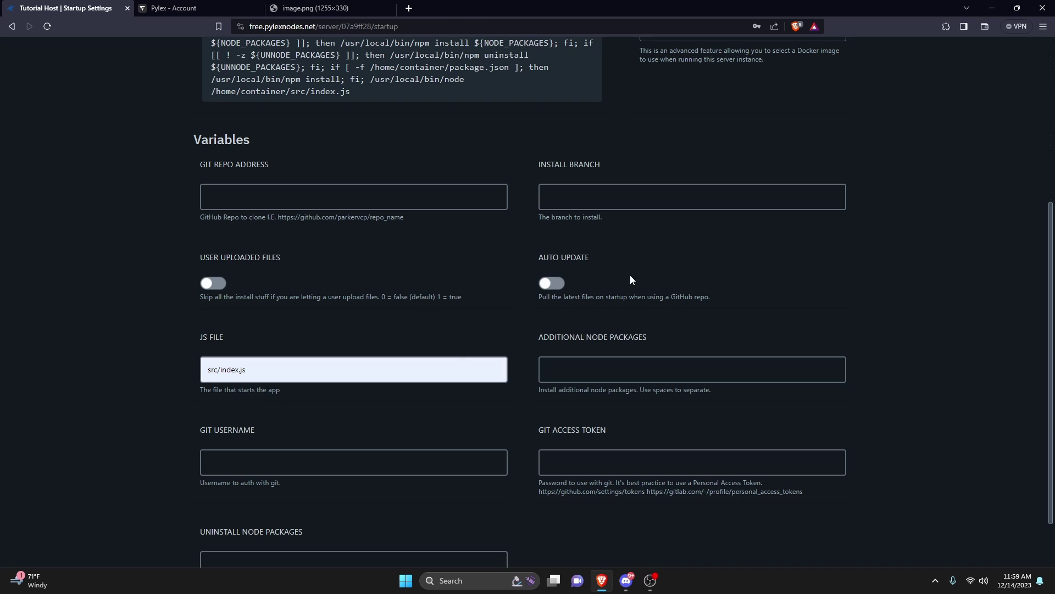
Step: Check the Docker Image list, leaving it on nodejs_19
{"action": "scroll", "coordinate": [731, 265], "scroll_direction": "down", "scroll_amount": 2}
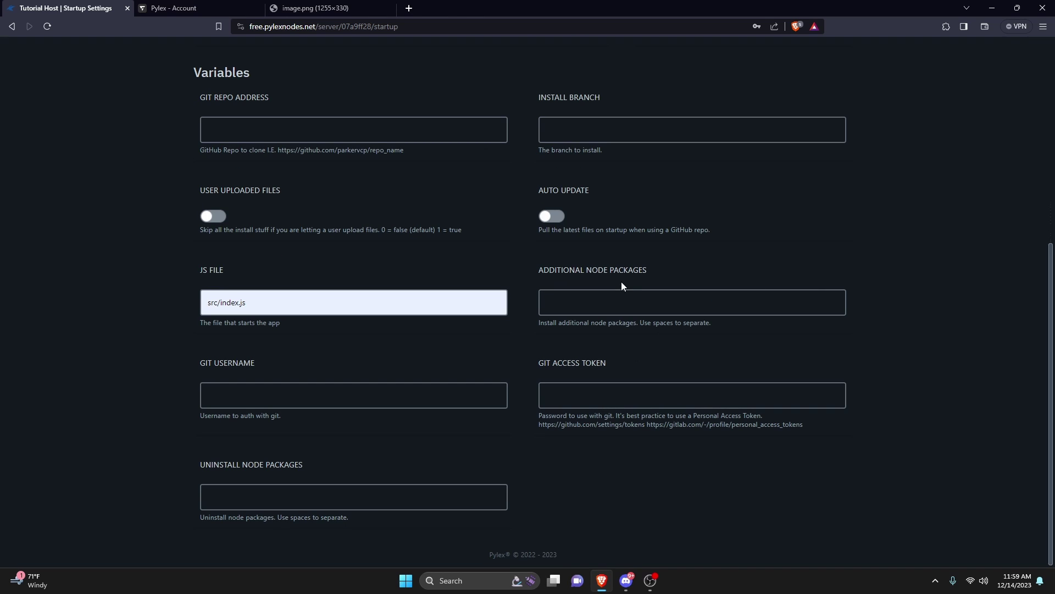
{"action": "scroll", "coordinate": [637, 364], "scroll_direction": "up", "scroll_amount": 3}
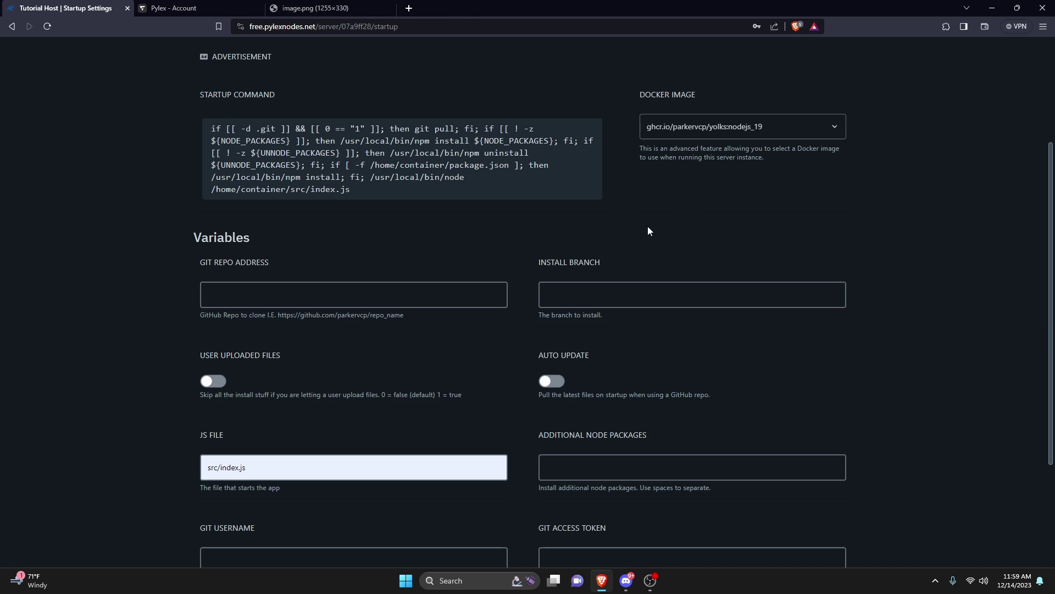
{"action": "scroll", "coordinate": [641, 255], "scroll_direction": "up", "scroll_amount": 3}
{"action": "left_click", "coordinate": [737, 296]}
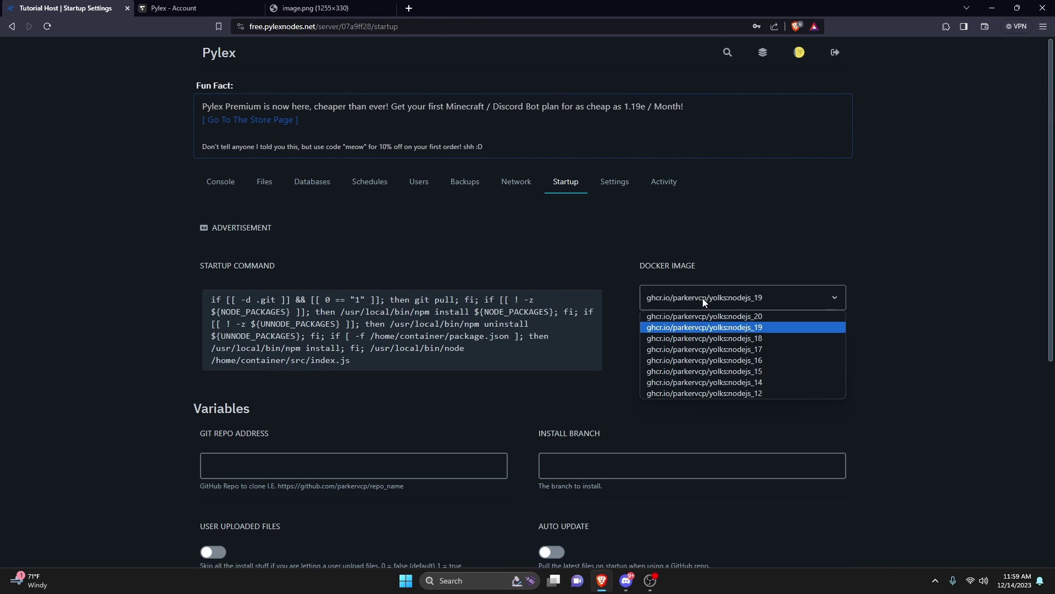
{"action": "left_click", "coordinate": [580, 250]}
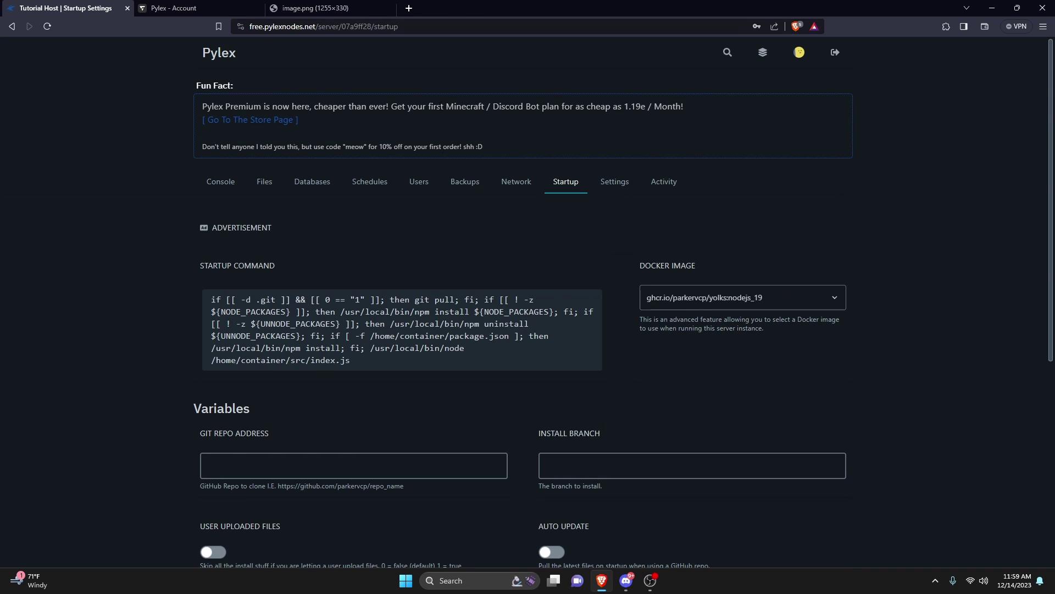
{"action": "scroll", "coordinate": [711, 227], "scroll_direction": "down", "scroll_amount": 1}
{"action": "left_click", "coordinate": [694, 242]}
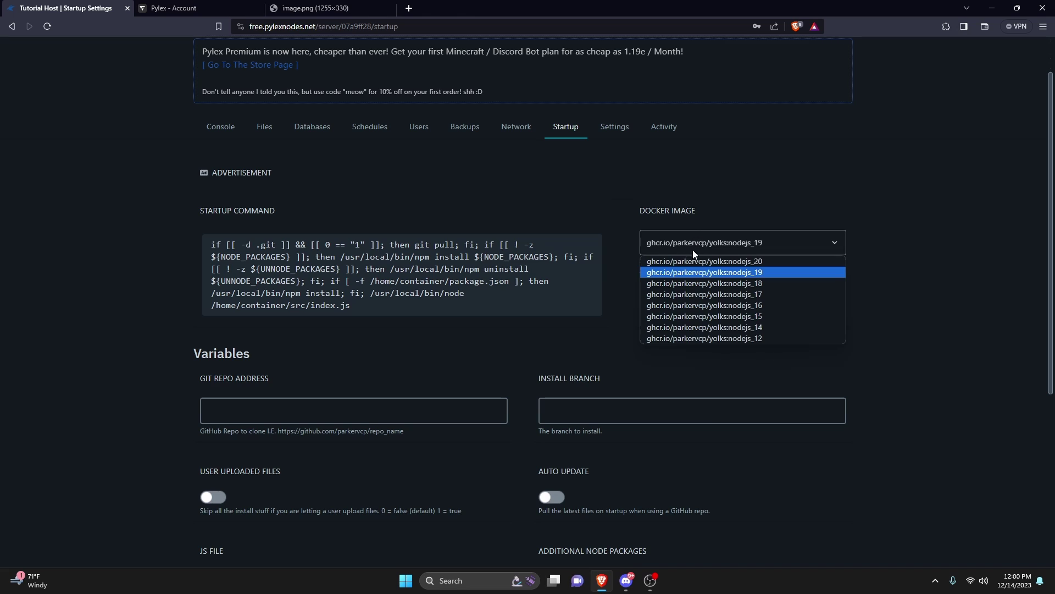
{"action": "left_click", "coordinate": [802, 182]}
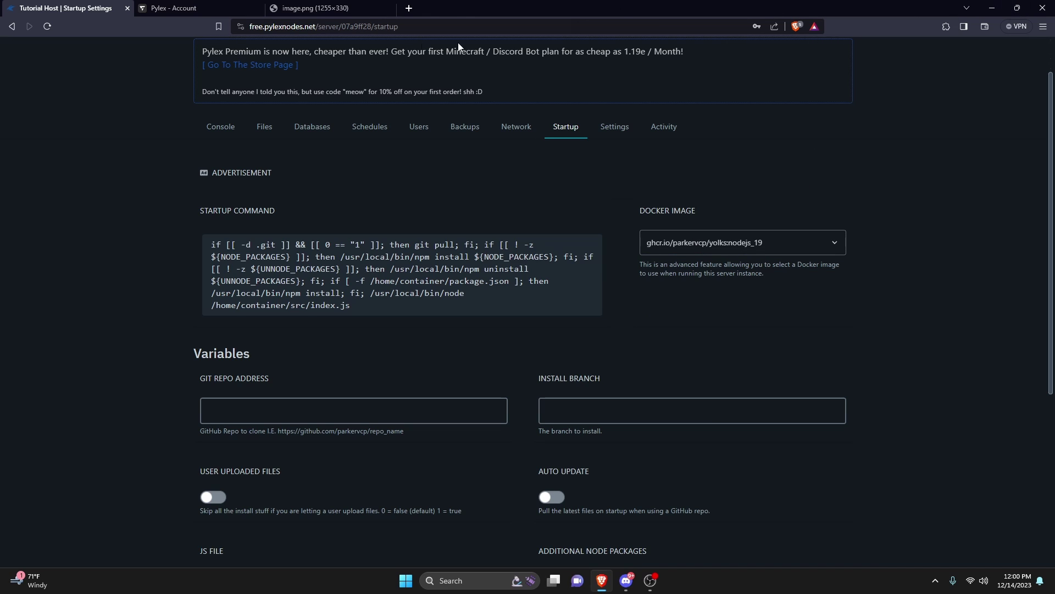
Step: Check the local Node.js version (v18.12.1) in Command Prompt, then return to startup settings
{"action": "left_click", "coordinate": [992, 13]}
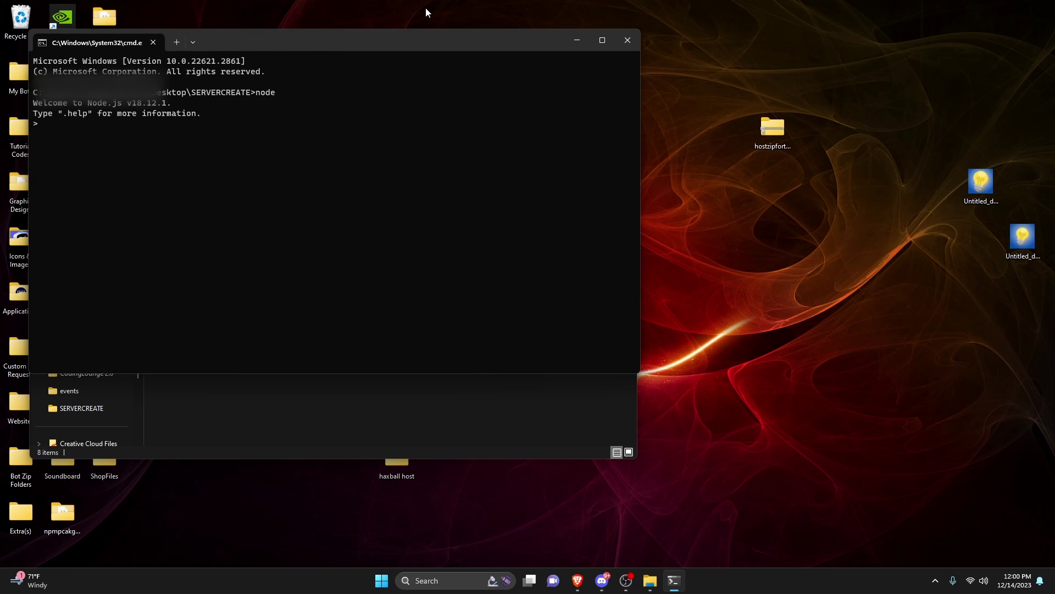
{"action": "key", "text": "alt+Tab"}
Step: Change the Tutorial Host Docker image from nodejs_19 to ghcr.io/parkervcp/yolks:nodejs_18
{"action": "left_click", "coordinate": [687, 245]}
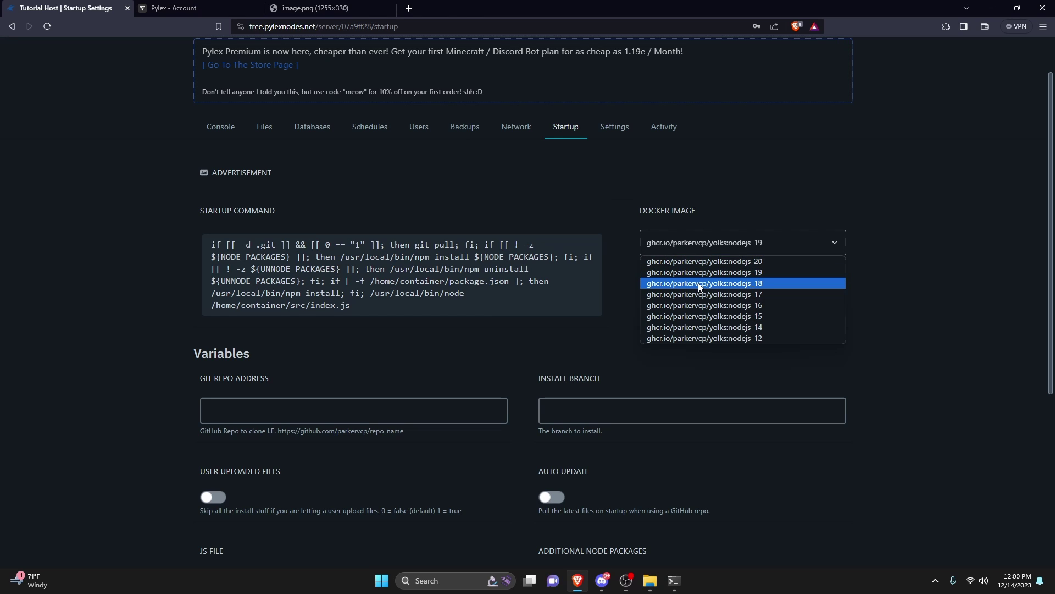
{"action": "left_click", "coordinate": [760, 285]}
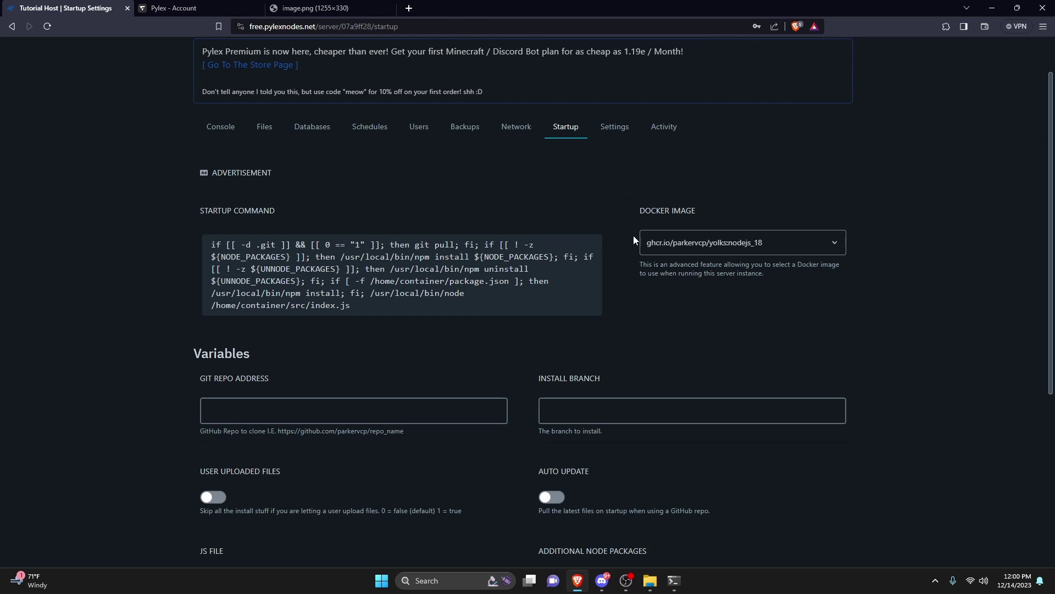
{"action": "left_click", "coordinate": [690, 245]}
{"action": "left_click", "coordinate": [967, 251]}
{"action": "scroll", "coordinate": [539, 274], "scroll_direction": "down", "scroll_amount": 1}
{"action": "scroll", "coordinate": [539, 276], "scroll_direction": "up", "scroll_amount": 2}
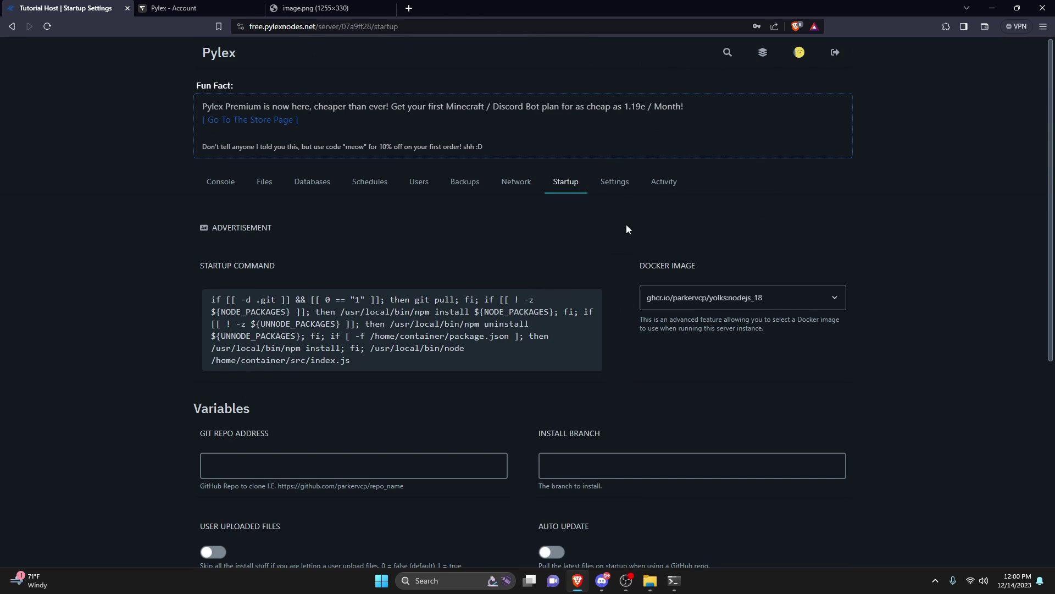
Step: Start the Tutorial Host server from its Console
{"action": "left_click", "coordinate": [220, 183]}
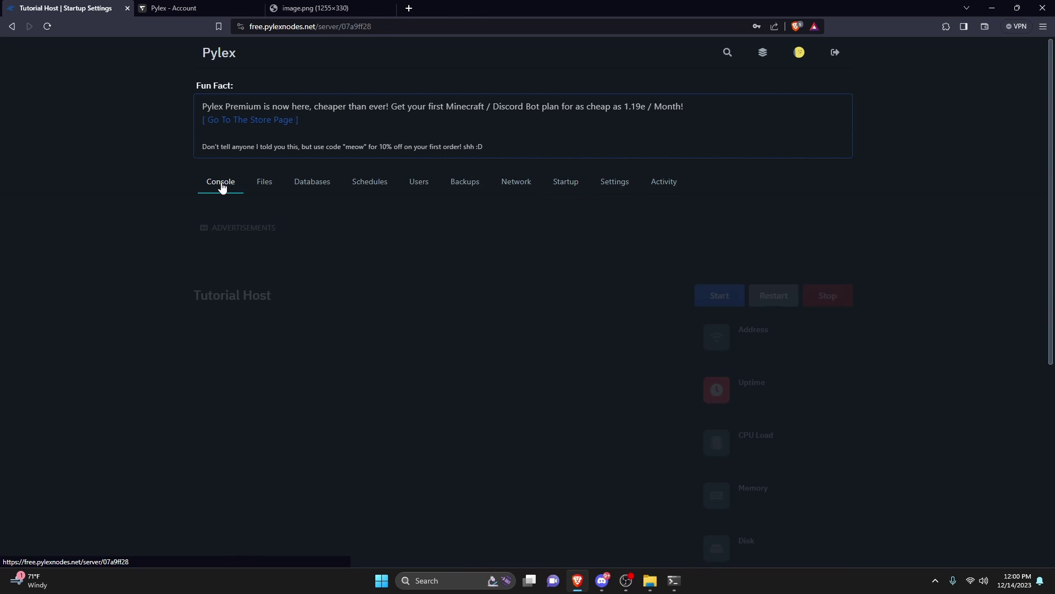
{"action": "scroll", "coordinate": [699, 275], "scroll_direction": "down", "scroll_amount": 2}
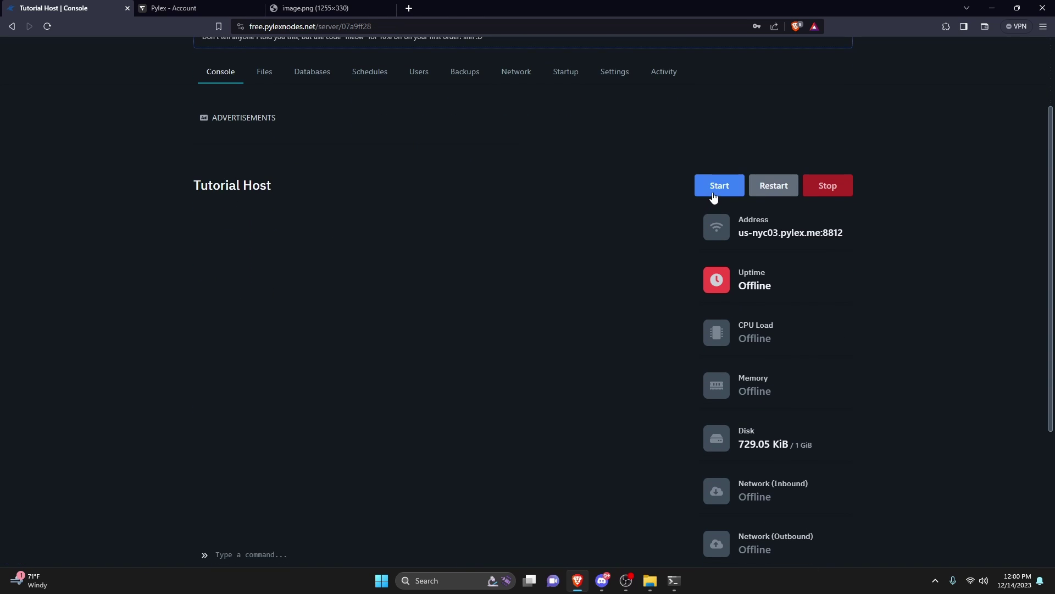
{"action": "left_click", "coordinate": [713, 193]}
Step: Find and highlight the "Cannot find module 'discord.js'" crash error in the console log
{"action": "scroll", "coordinate": [144, 225], "scroll_direction": "down", "scroll_amount": 1}
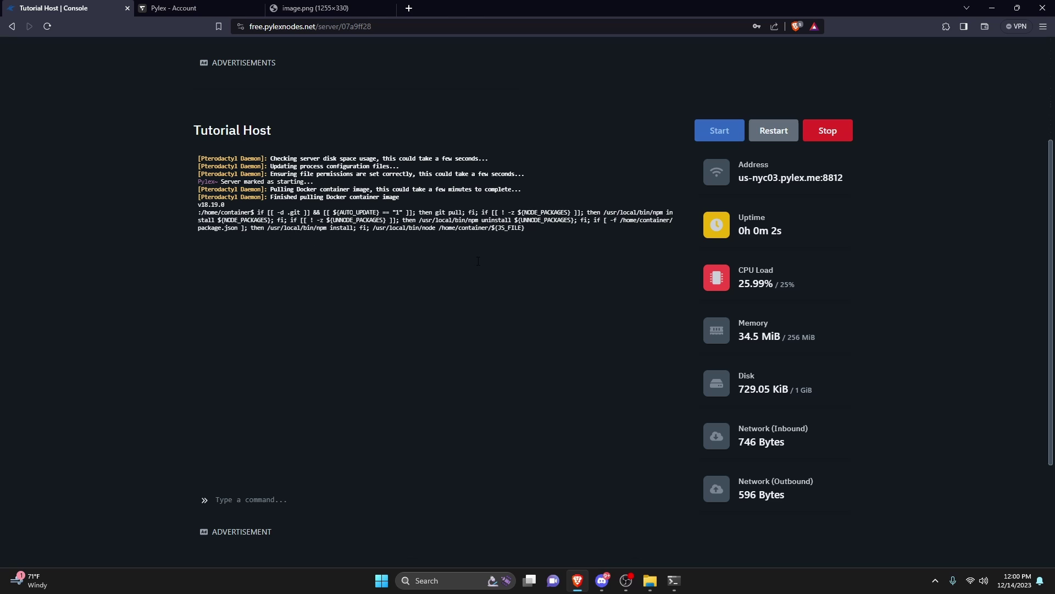
{"action": "scroll", "coordinate": [337, 228], "scroll_direction": "up", "scroll_amount": 3}
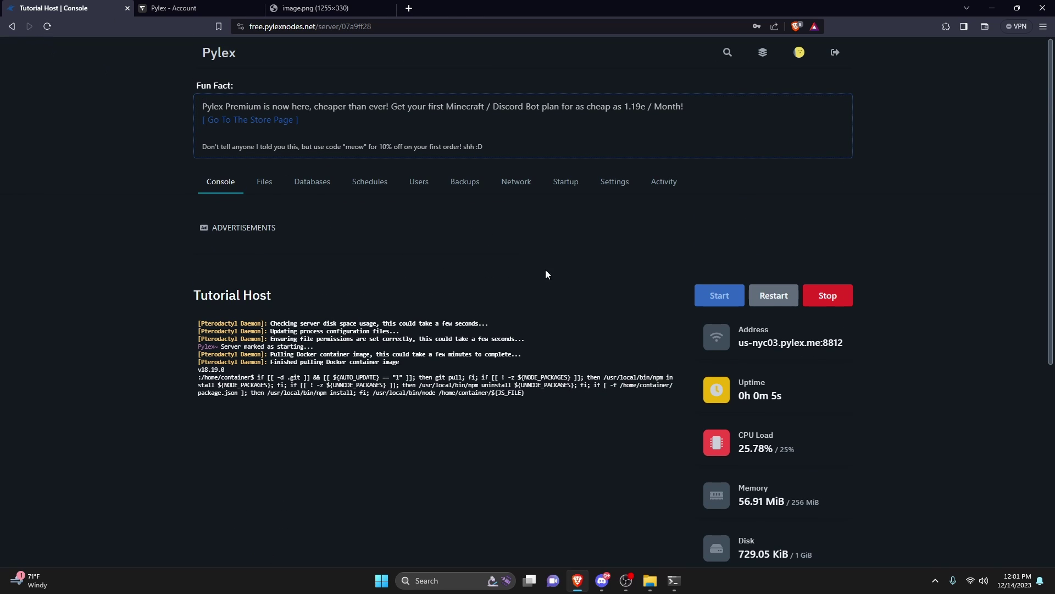
{"action": "scroll", "coordinate": [547, 273], "scroll_direction": "down", "scroll_amount": 2}
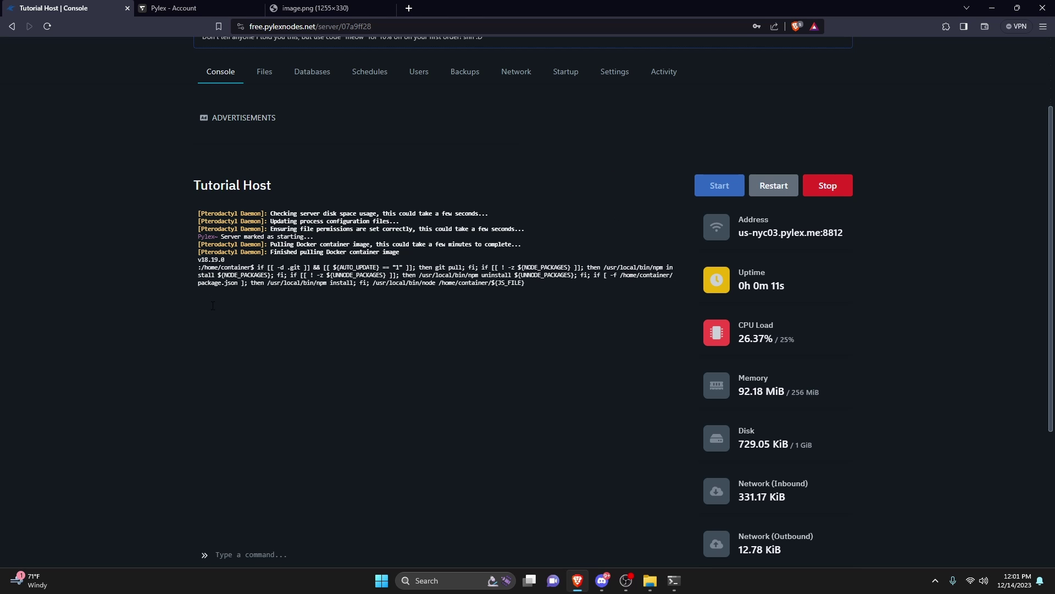
{"action": "scroll", "coordinate": [344, 297], "scroll_direction": "down", "scroll_amount": 3}
{"action": "scroll", "coordinate": [303, 369], "scroll_direction": "down", "scroll_amount": 1}
{"action": "scroll", "coordinate": [303, 368], "scroll_direction": "up", "scroll_amount": 3}
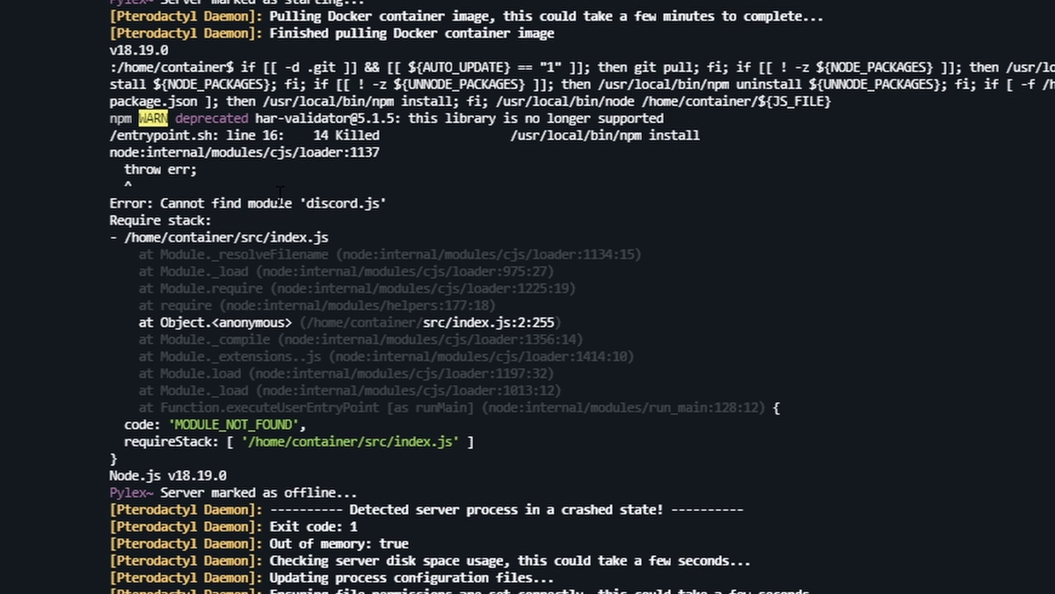
{"action": "left_click_drag", "start_coordinate": [277, 187], "coordinate": [514, 219]}
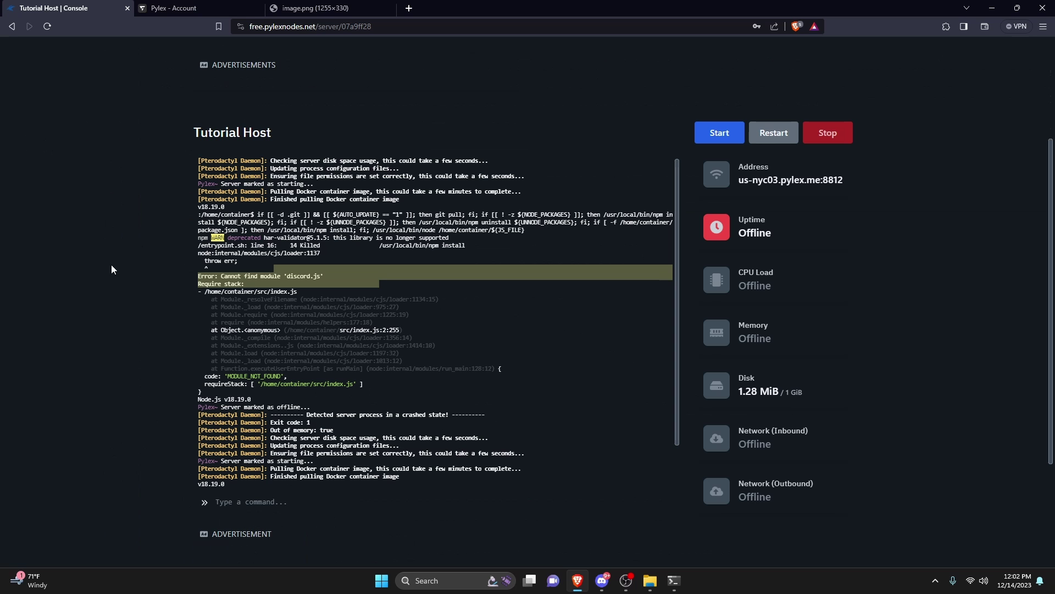
Step: Enter discord.js in the Startup tab's Additional Node Packages field
{"action": "left_click", "coordinate": [340, 271]}
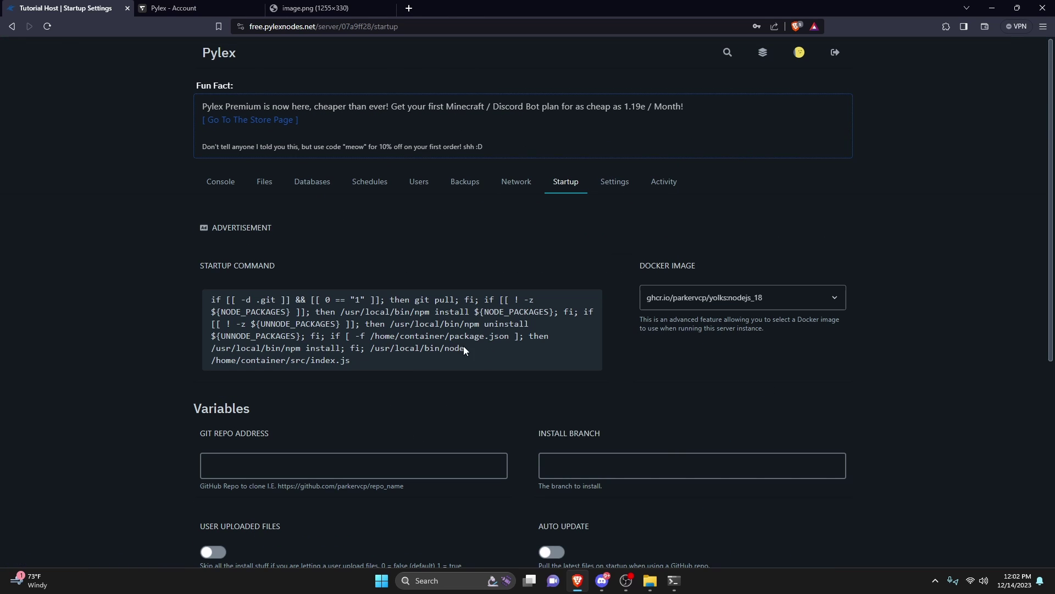
{"action": "scroll", "coordinate": [350, 342], "scroll_direction": "down", "scroll_amount": 1}
{"action": "scroll", "coordinate": [352, 345], "scroll_direction": "down", "scroll_amount": 3}
{"action": "scroll", "coordinate": [360, 342], "scroll_direction": "down", "scroll_amount": 2}
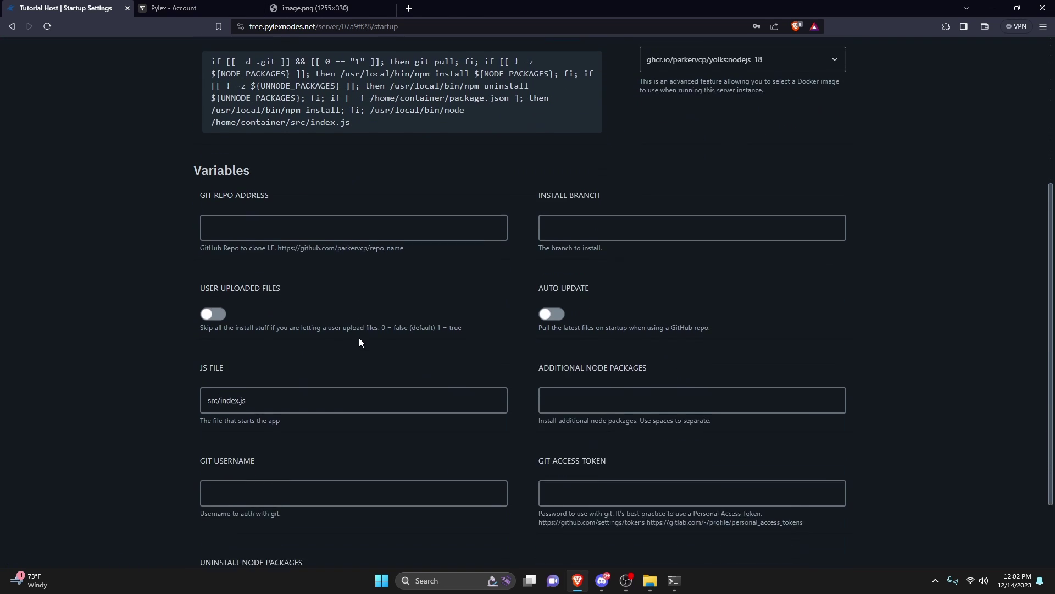
{"action": "left_click", "coordinate": [600, 353]}
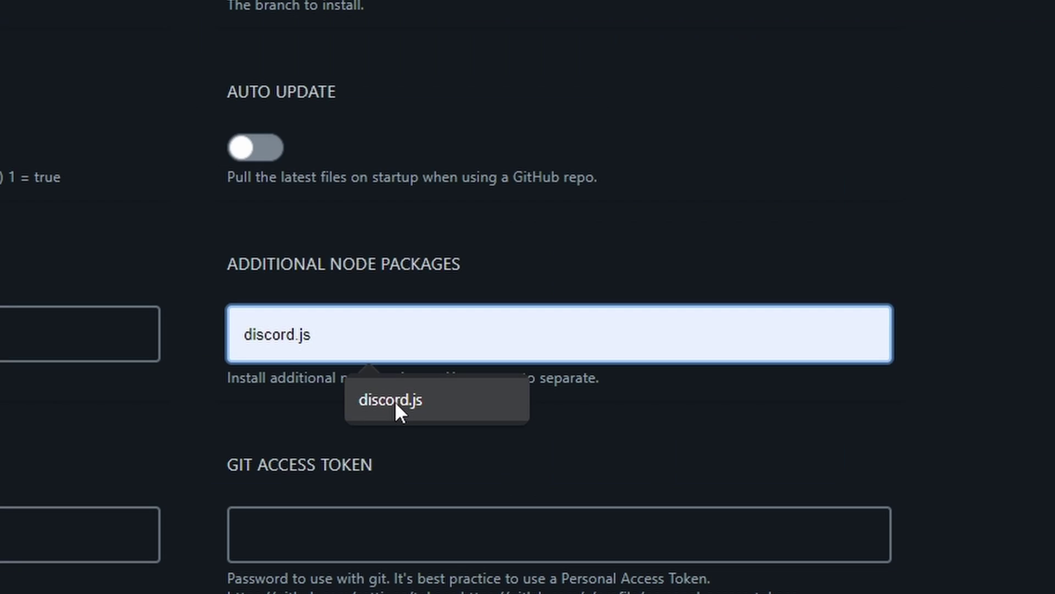
{"action": "left_click", "coordinate": [616, 394]}
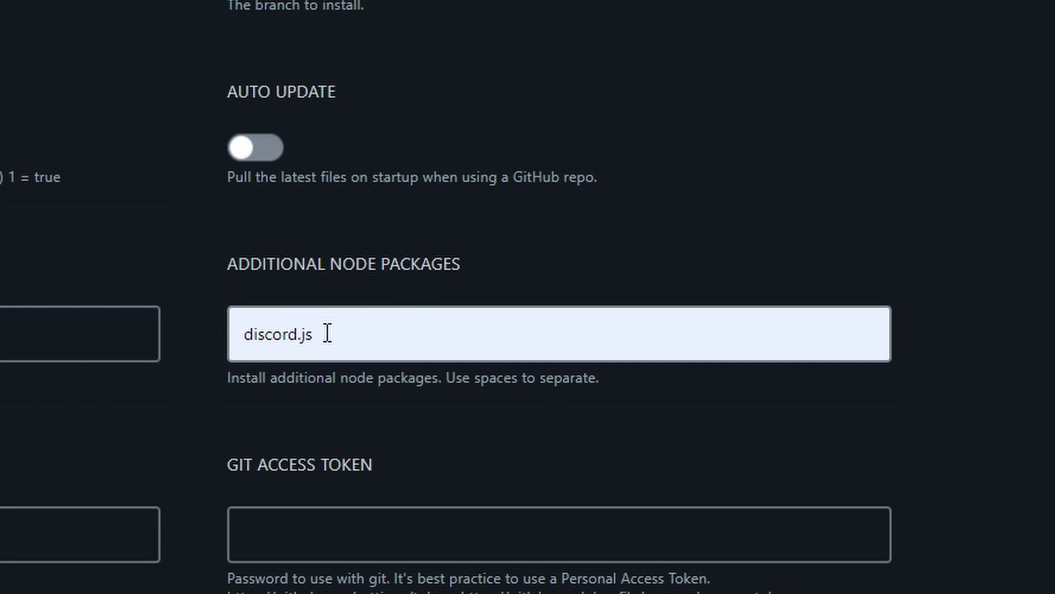
Step: Review the package-separation hint and confirm discord.js is listed in the packages field
{"action": "left_click_drag", "start_coordinate": [225, 377], "coordinate": [652, 399]}
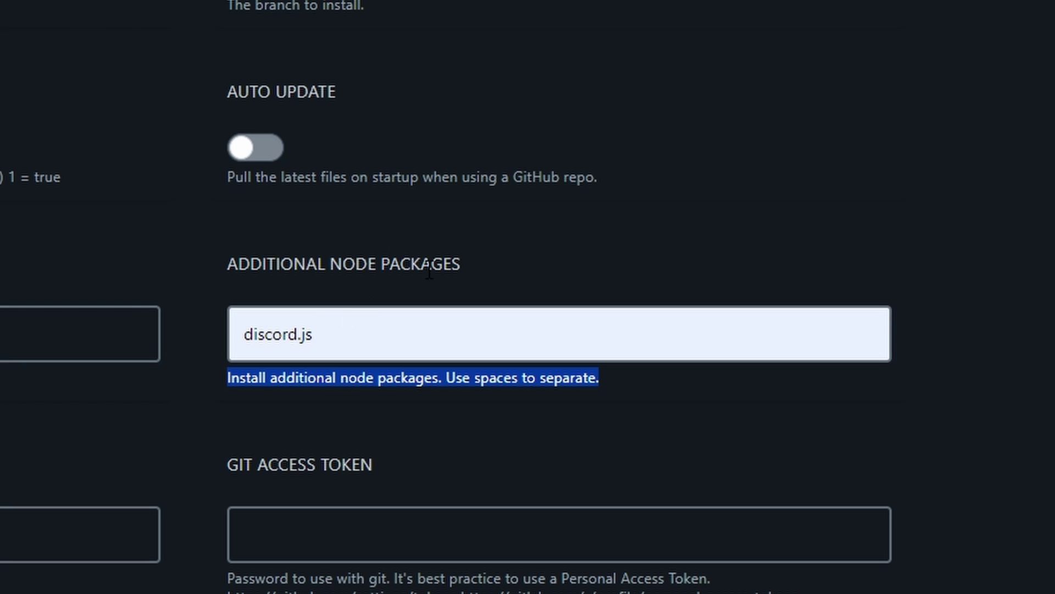
{"action": "left_click", "coordinate": [443, 282]}
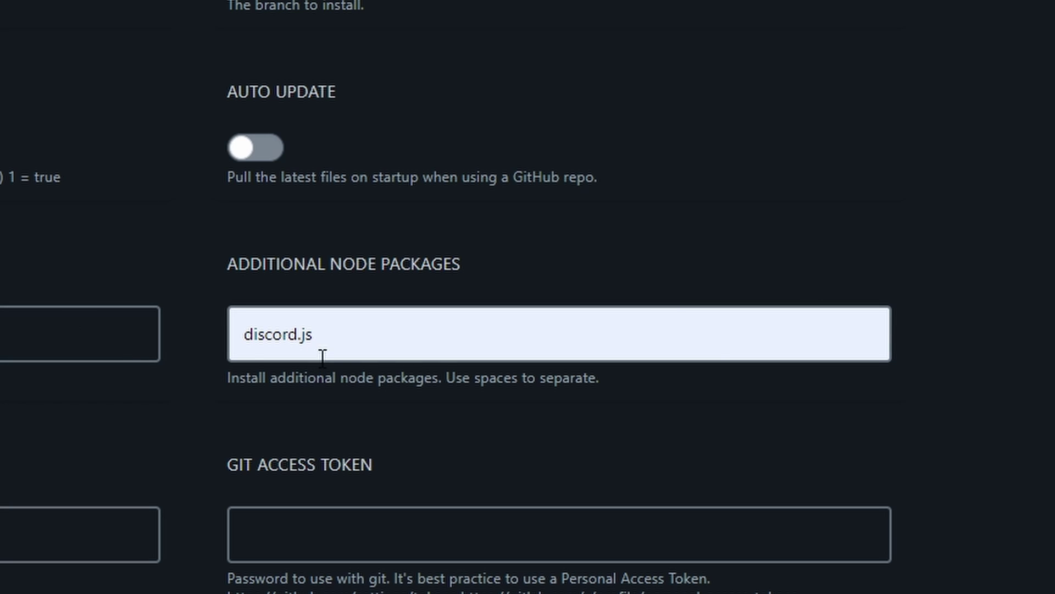
{"action": "left_click", "coordinate": [392, 331]}
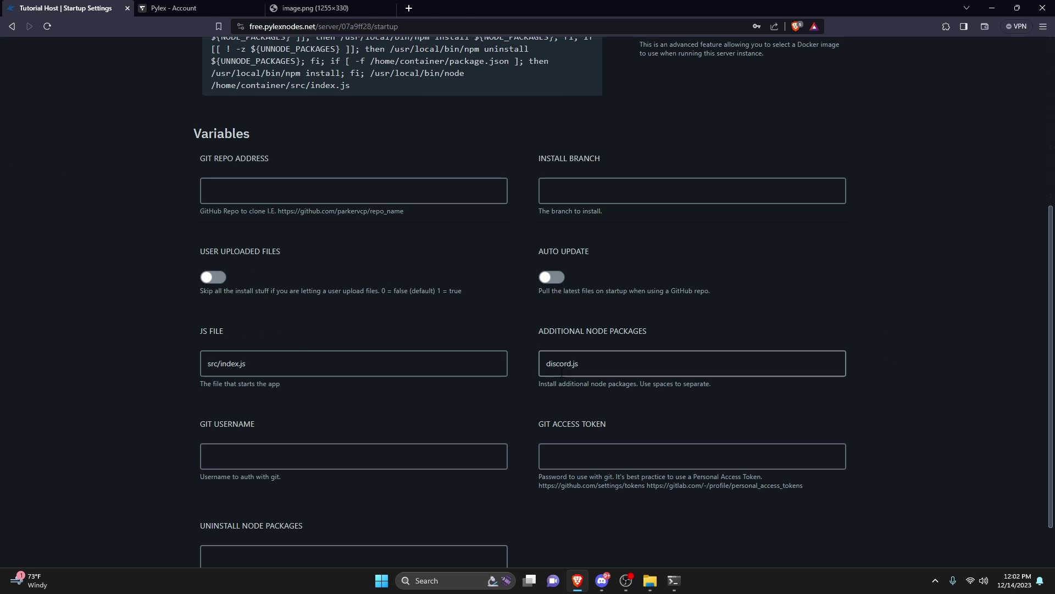
{"action": "scroll", "coordinate": [305, 142], "scroll_direction": "up", "scroll_amount": 5}
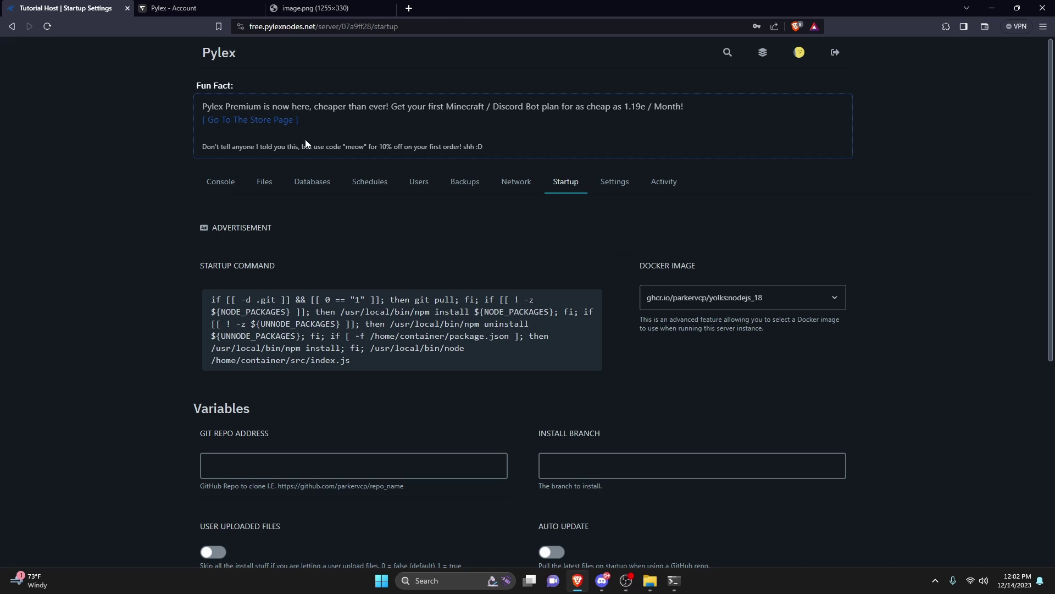
{"action": "left_click", "coordinate": [223, 181]}
Step: Restart the server and confirm the console shows 'I'm started & ready' and the database connection
{"action": "left_click", "coordinate": [720, 297]}
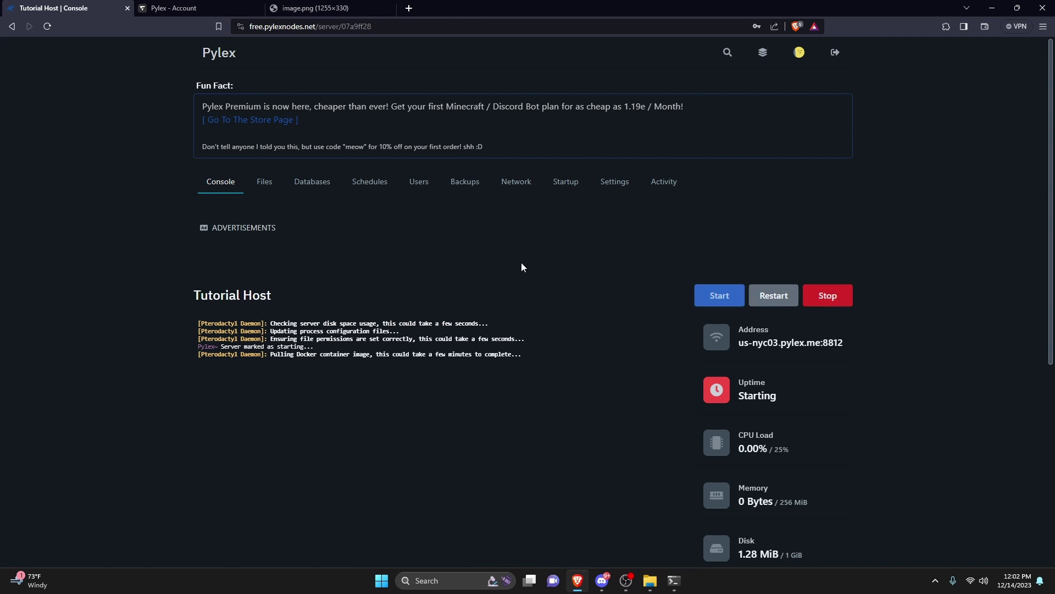
{"action": "scroll", "coordinate": [511, 264], "scroll_direction": "down", "scroll_amount": 2}
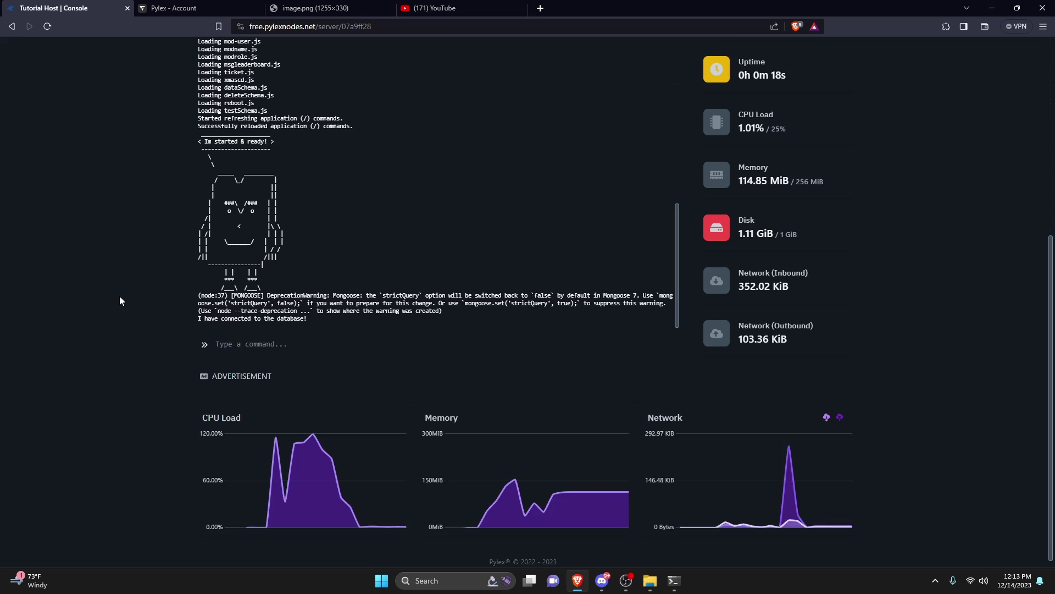
{"action": "scroll", "coordinate": [125, 298], "scroll_direction": "up", "scroll_amount": 2}
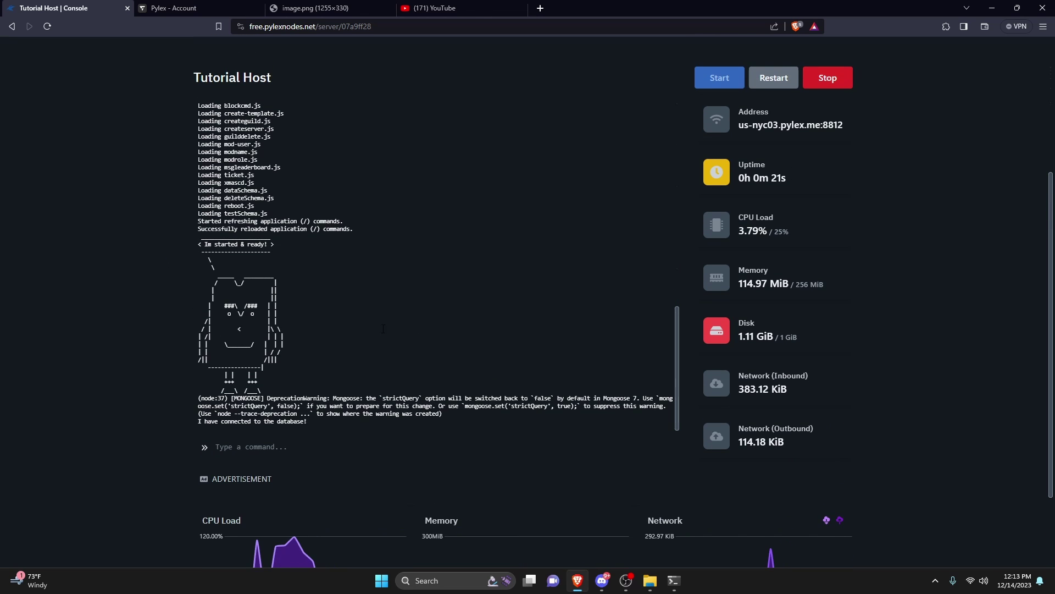
{"action": "scroll", "coordinate": [381, 321], "scroll_direction": "up", "scroll_amount": 3}
{"action": "scroll", "coordinate": [381, 322], "scroll_direction": "down", "scroll_amount": 3}
{"action": "scroll", "coordinate": [90, 297], "scroll_direction": "down", "scroll_amount": 3}
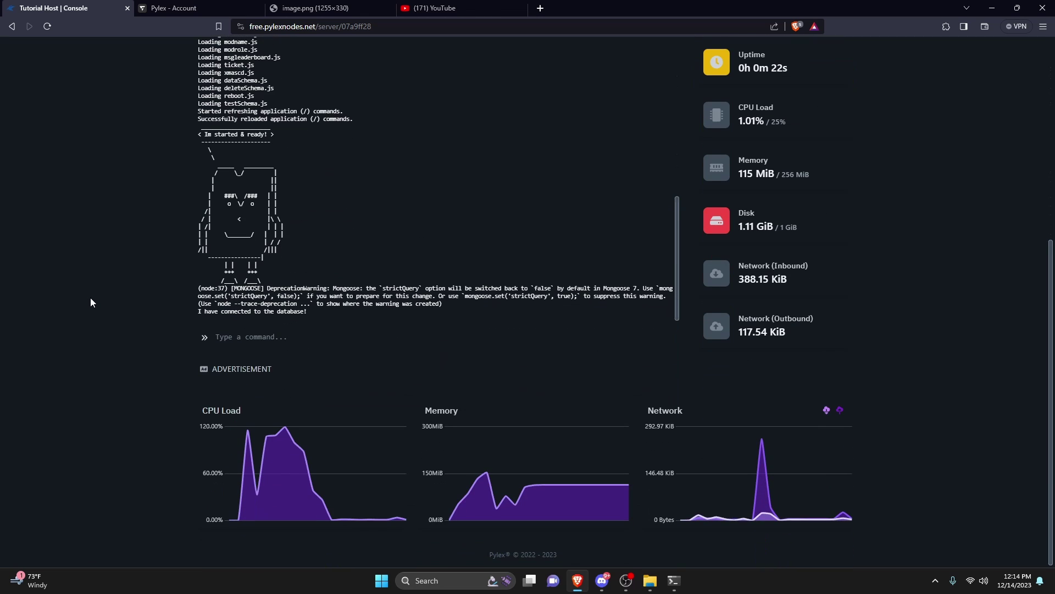
{"action": "scroll", "coordinate": [92, 301], "scroll_direction": "up", "scroll_amount": 6}
{"action": "left_click", "coordinate": [565, 181]}
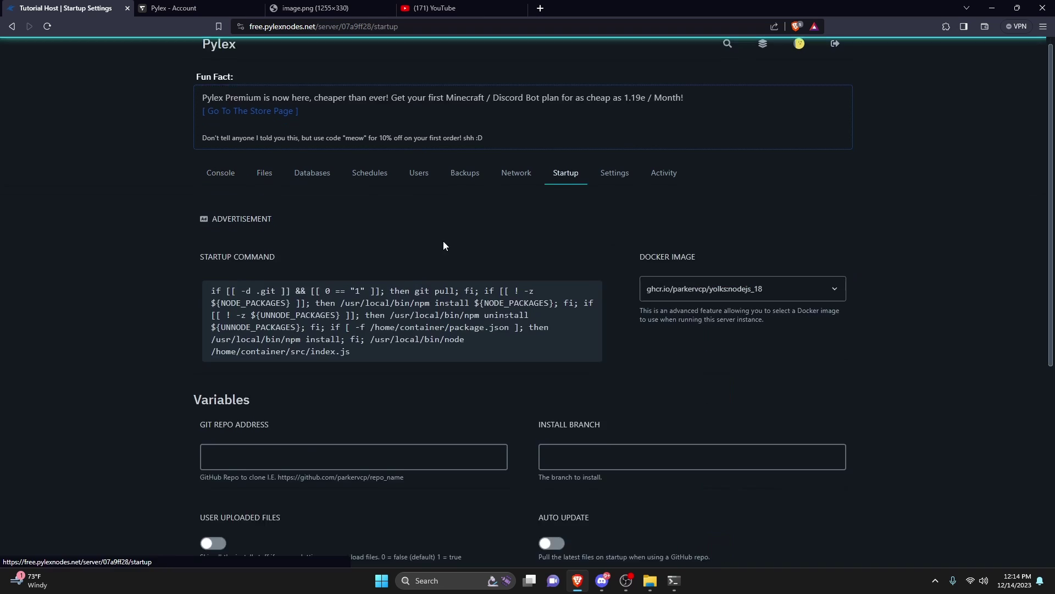
{"action": "scroll", "coordinate": [443, 242], "scroll_direction": "down", "scroll_amount": 5}
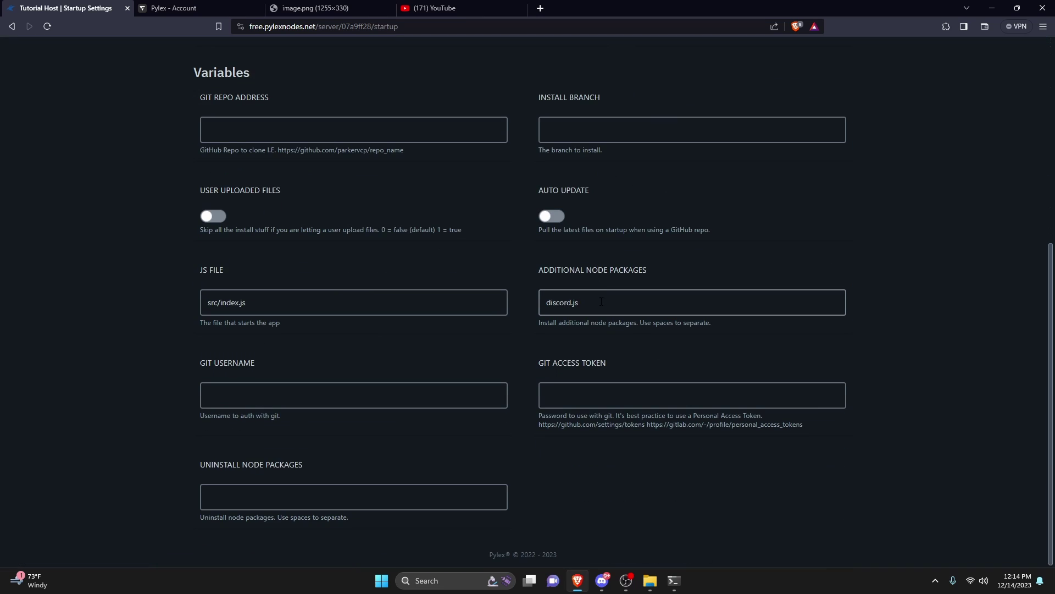
{"action": "left_click_drag", "start_coordinate": [648, 270], "coordinate": [538, 269]}
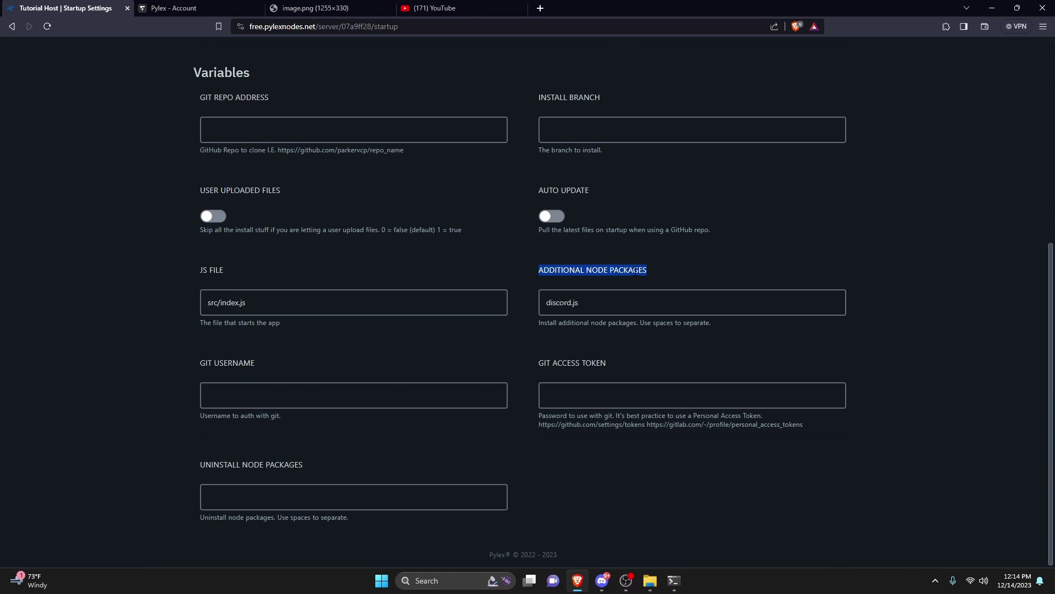
{"action": "scroll", "coordinate": [635, 270], "scroll_direction": "up", "scroll_amount": 5}
{"action": "left_click", "coordinate": [269, 179]}
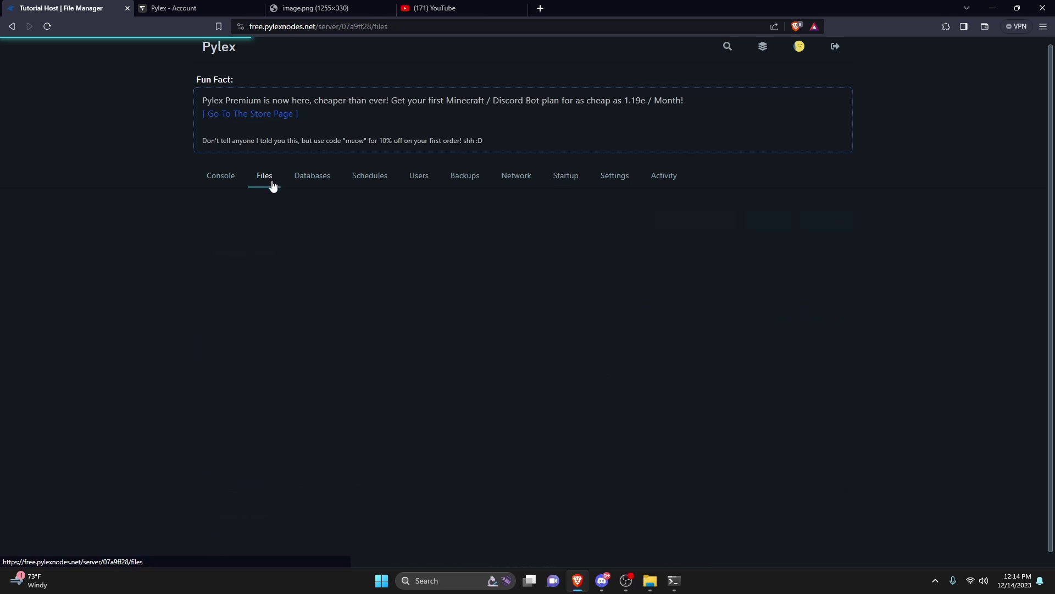
{"action": "left_click", "coordinate": [207, 321]}
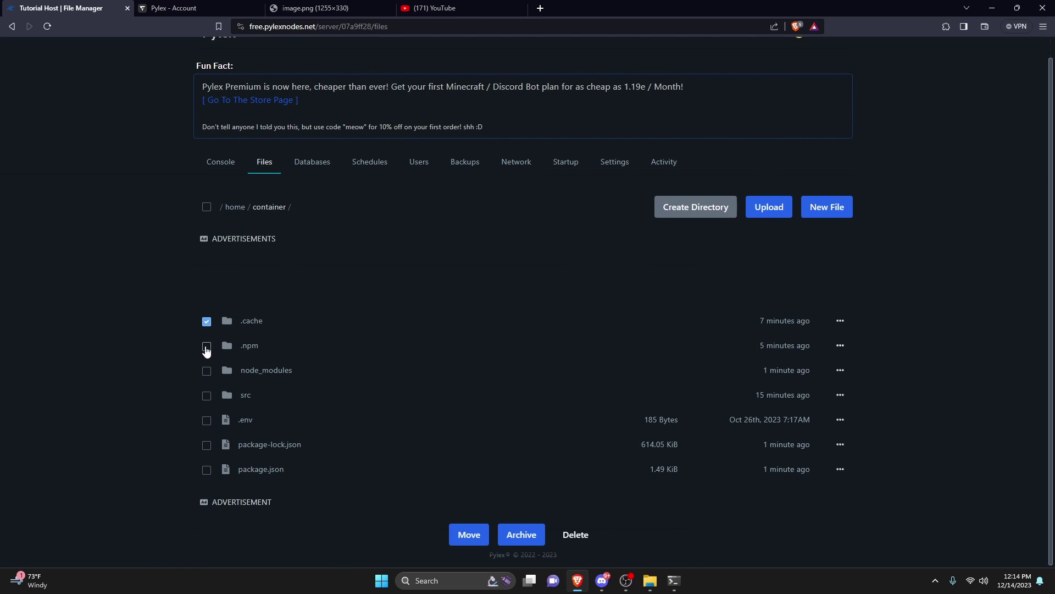
{"action": "left_click", "coordinate": [207, 345]}
{"action": "left_click", "coordinate": [207, 370]}
{"action": "left_click", "coordinate": [226, 165]}
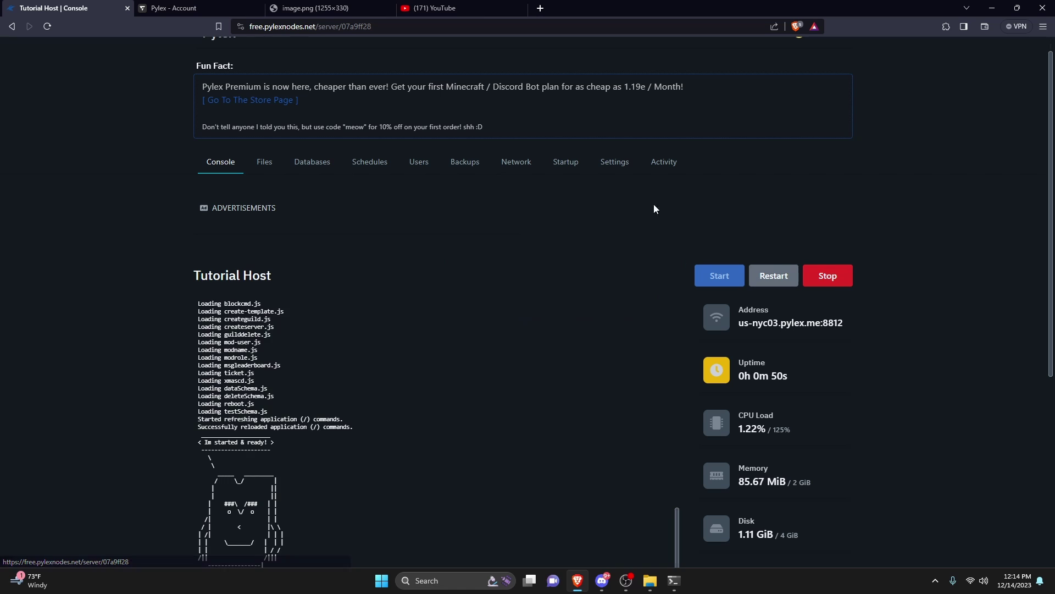
{"action": "scroll", "coordinate": [515, 242], "scroll_direction": "down", "scroll_amount": 3}
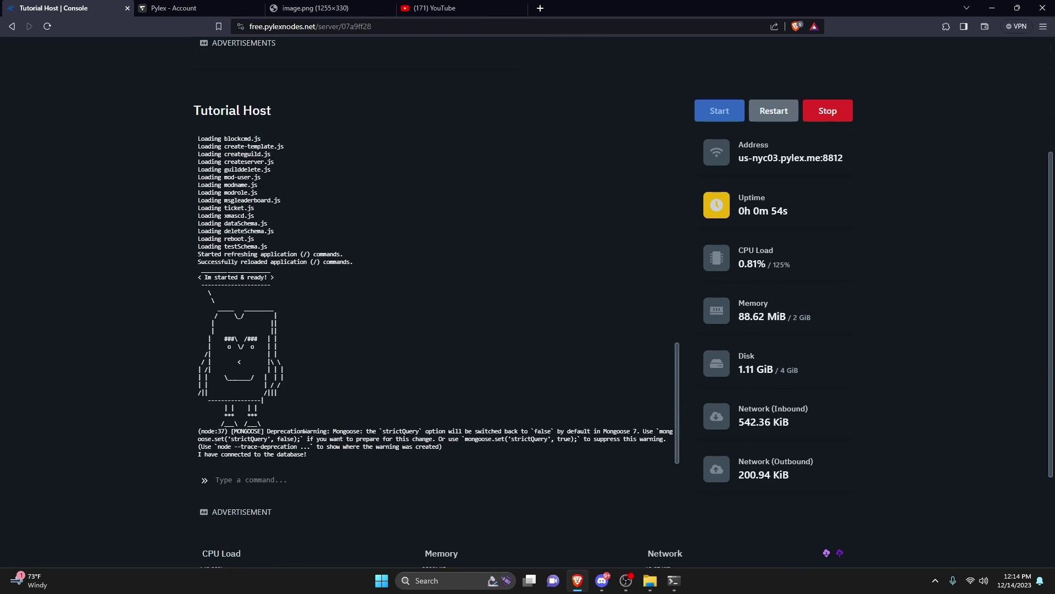
Step: In Discord, view the SERVER CREATOR profile and close the terminal and File Explorer windows
{"action": "key", "text": "alt+Tab"}
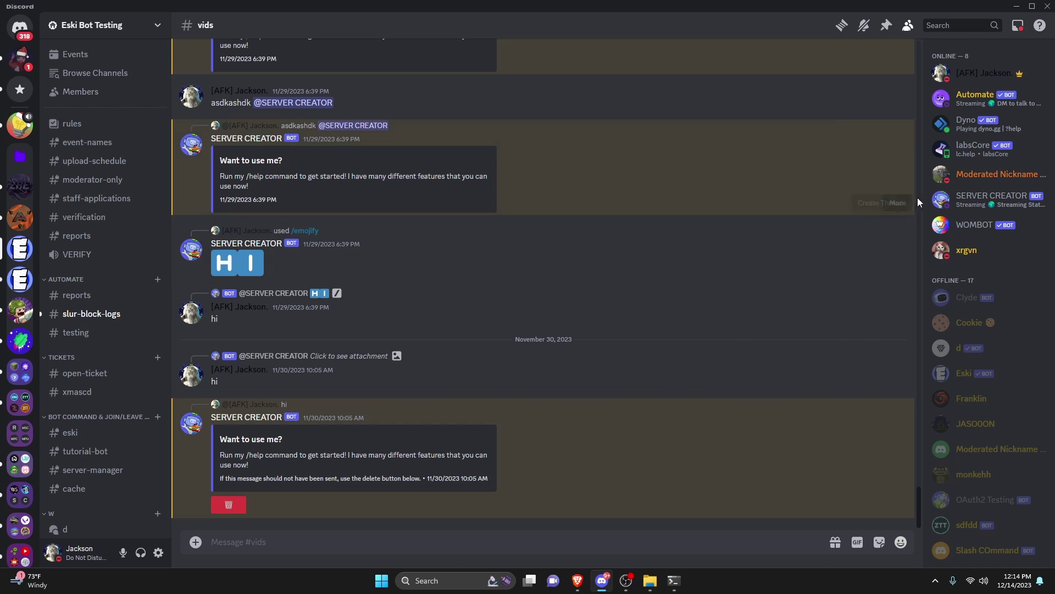
{"action": "left_click", "coordinate": [937, 199]}
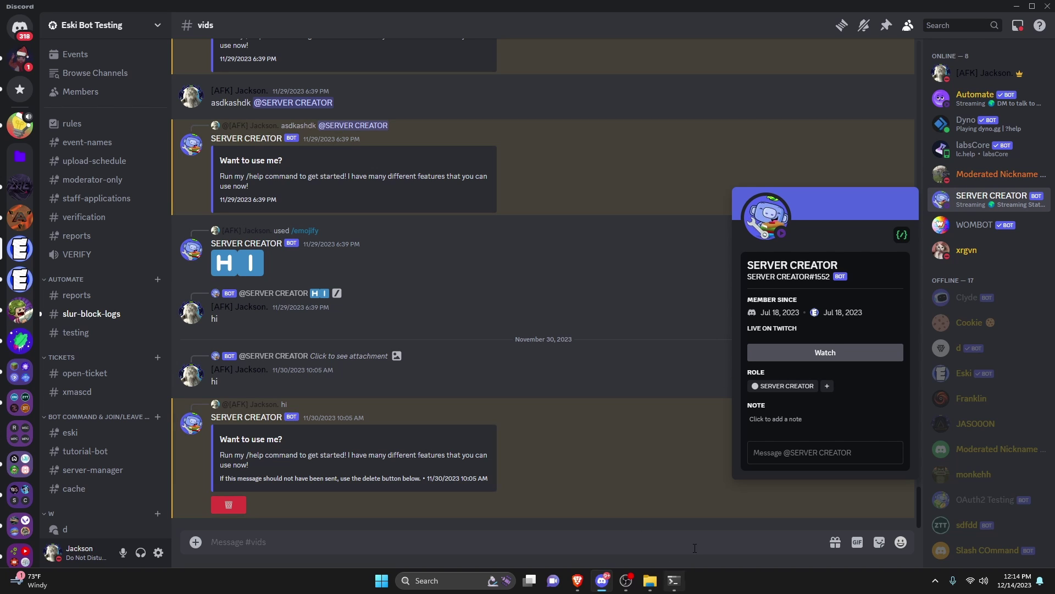
{"action": "right_click", "coordinate": [674, 581]}
{"action": "left_click", "coordinate": [641, 551]}
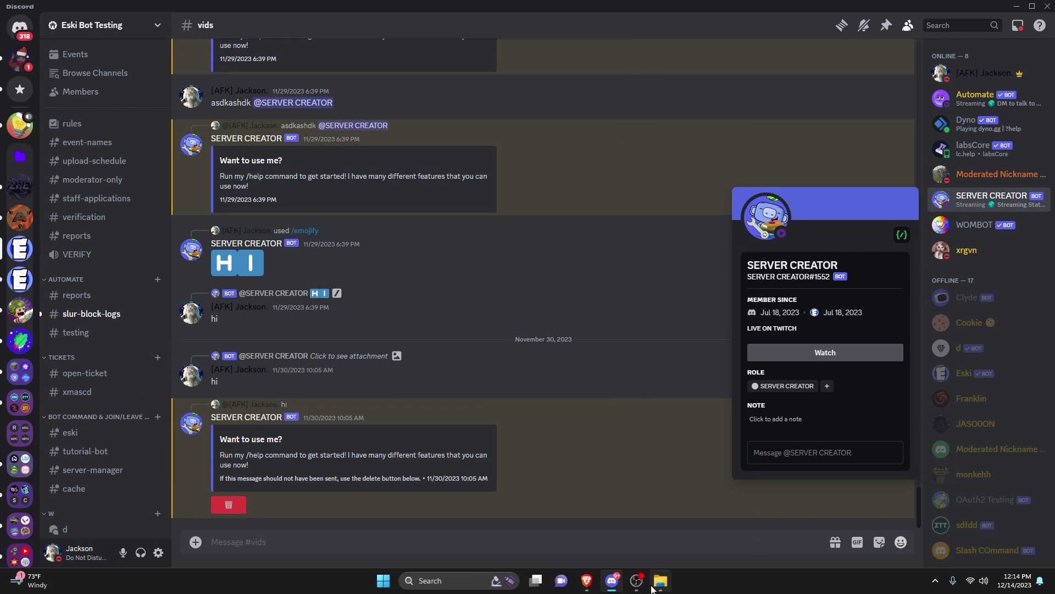
{"action": "right_click", "coordinate": [662, 580]}
{"action": "left_click", "coordinate": [637, 550]}
Step: Send /emojify in #vids and select the bot's blocked-from-use reply
{"action": "left_click", "coordinate": [624, 463]}
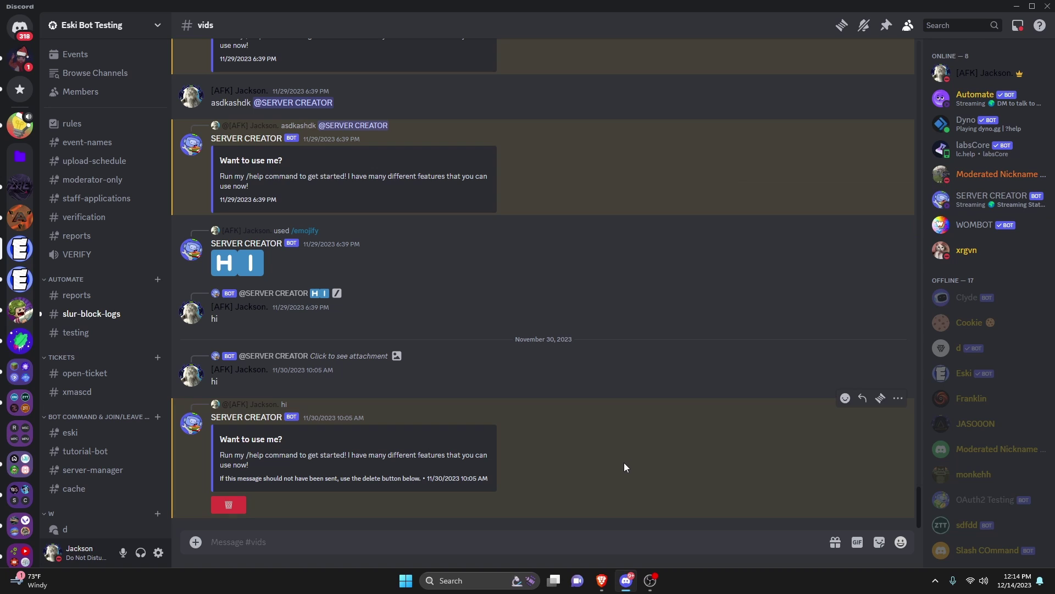
{"action": "type", "text": "/emoji"}
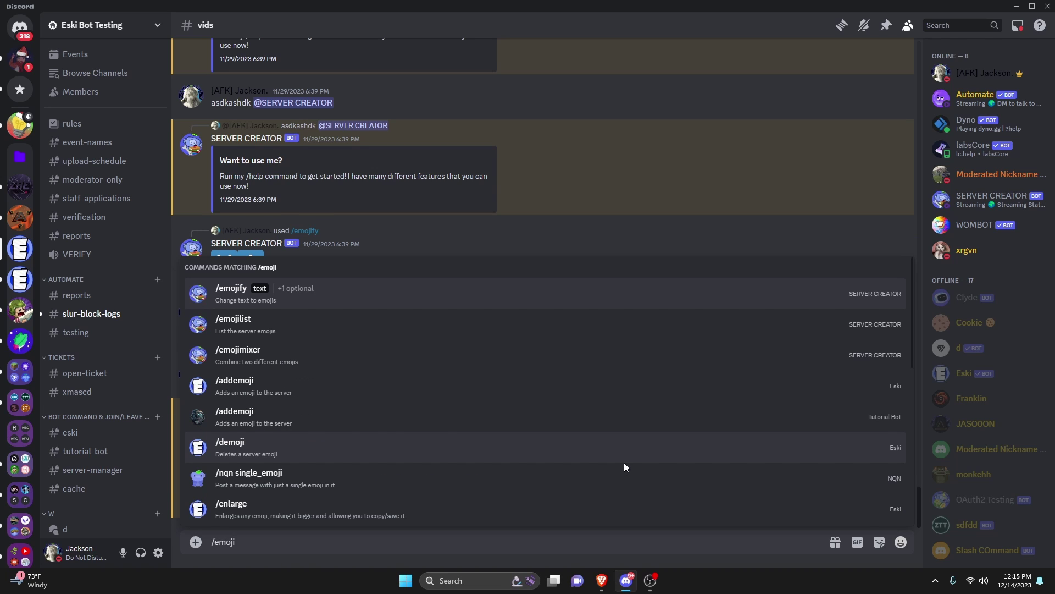
{"action": "key", "text": "Return"}
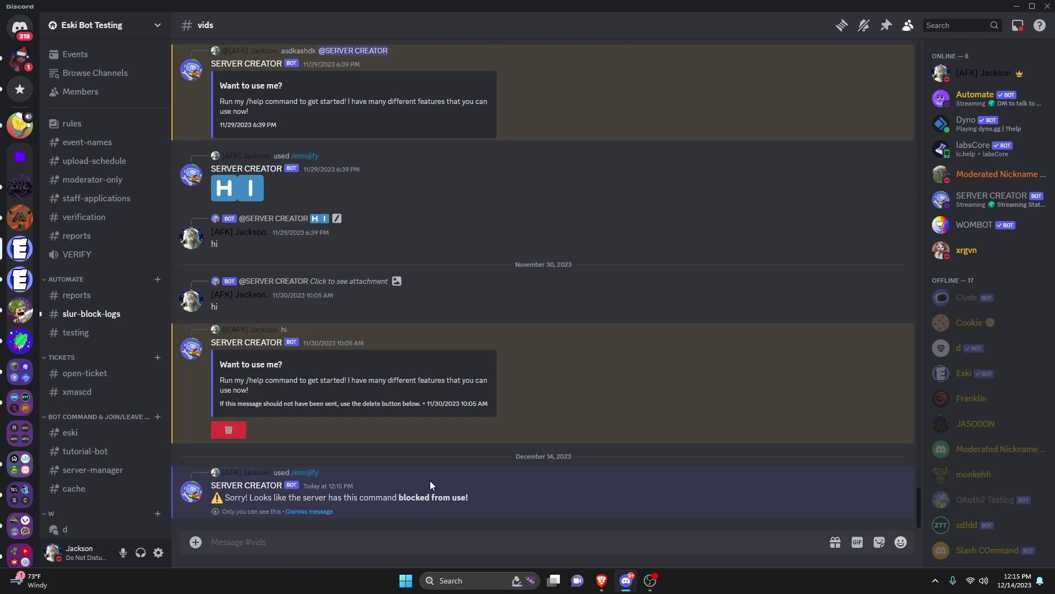
{"action": "triple_click", "coordinate": [490, 498]}
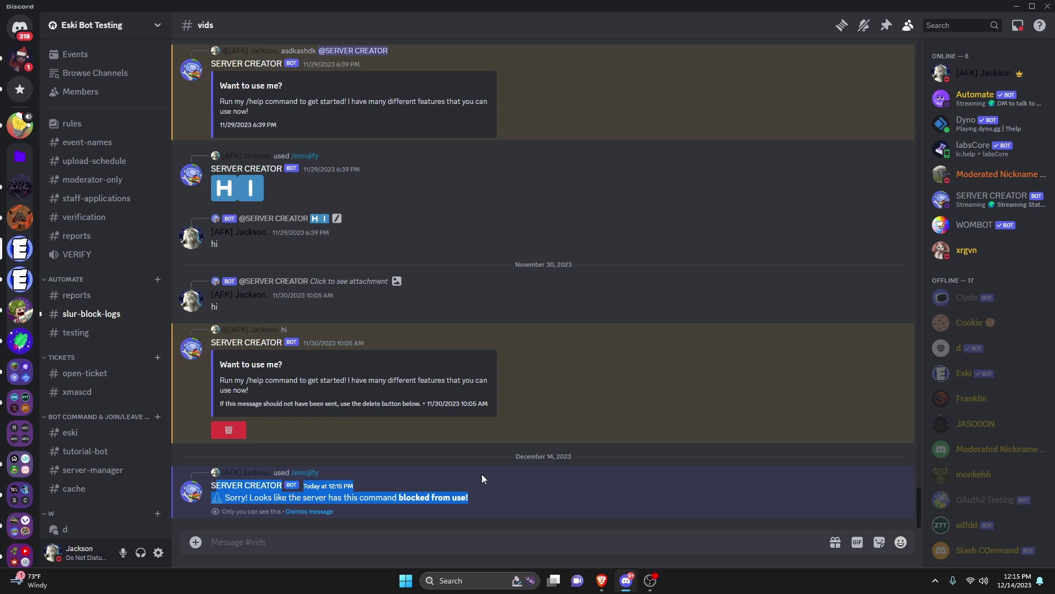
{"action": "key", "text": "alt+Tab"}
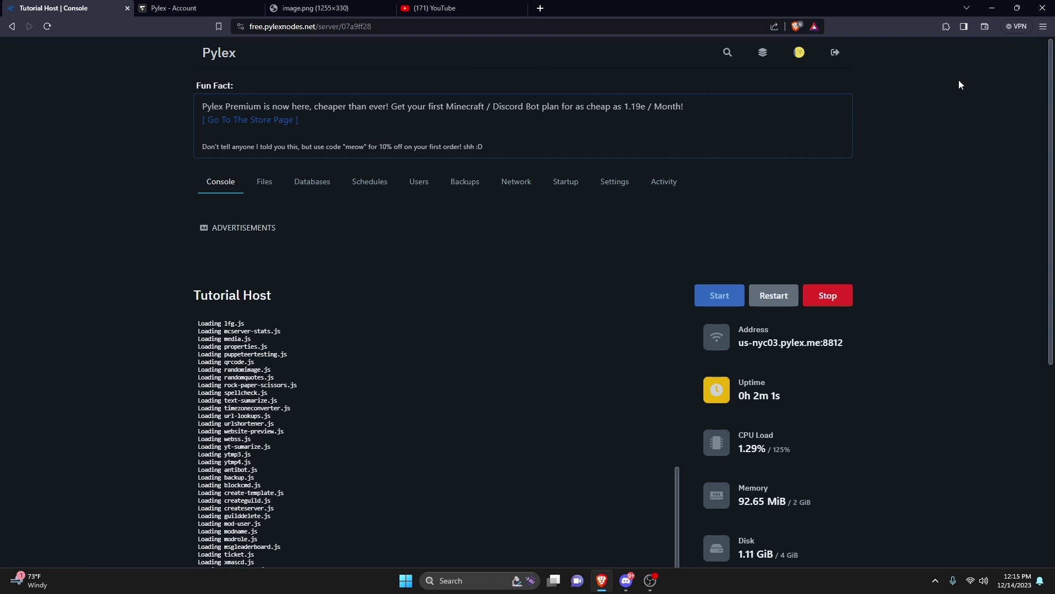
{"action": "scroll", "coordinate": [967, 158], "scroll_direction": "down", "scroll_amount": 2}
{"action": "scroll", "coordinate": [66, 259], "scroll_direction": "up", "scroll_amount": 2}
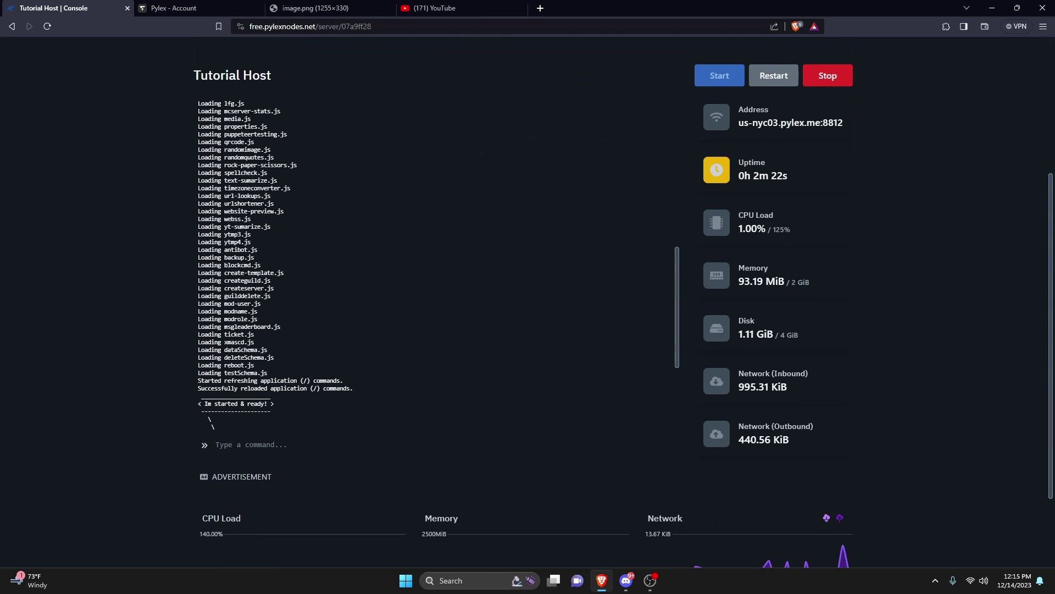
{"action": "scroll", "coordinate": [195, 298], "scroll_direction": "up", "scroll_amount": 4}
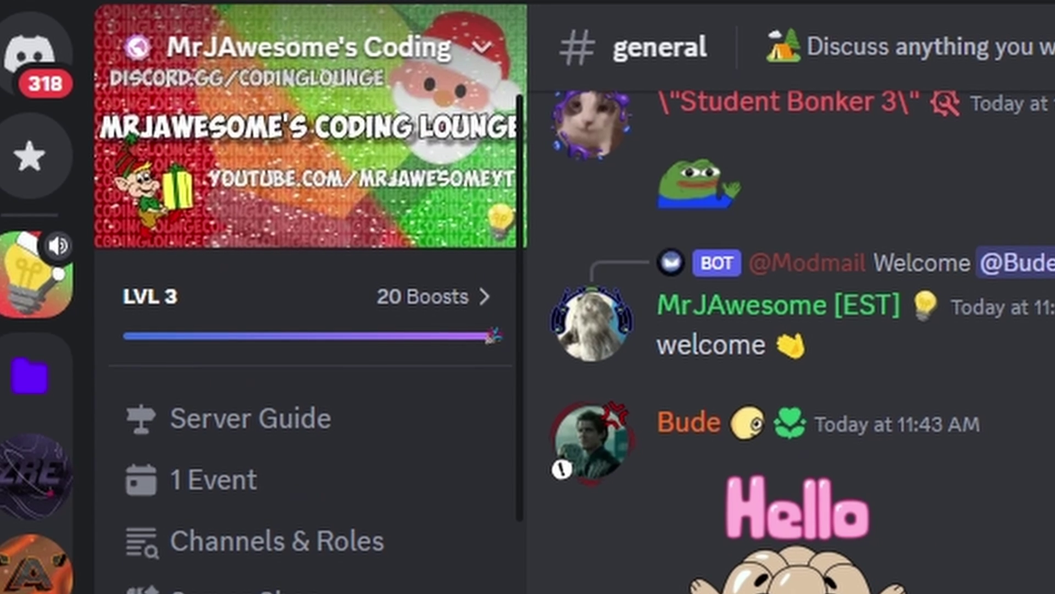
Step: Scroll through the coding community server's channel list and #general chat
{"action": "scroll", "coordinate": [198, 566], "scroll_direction": "down", "scroll_amount": 3}
{"action": "scroll", "coordinate": [197, 566], "scroll_direction": "down", "scroll_amount": 5}
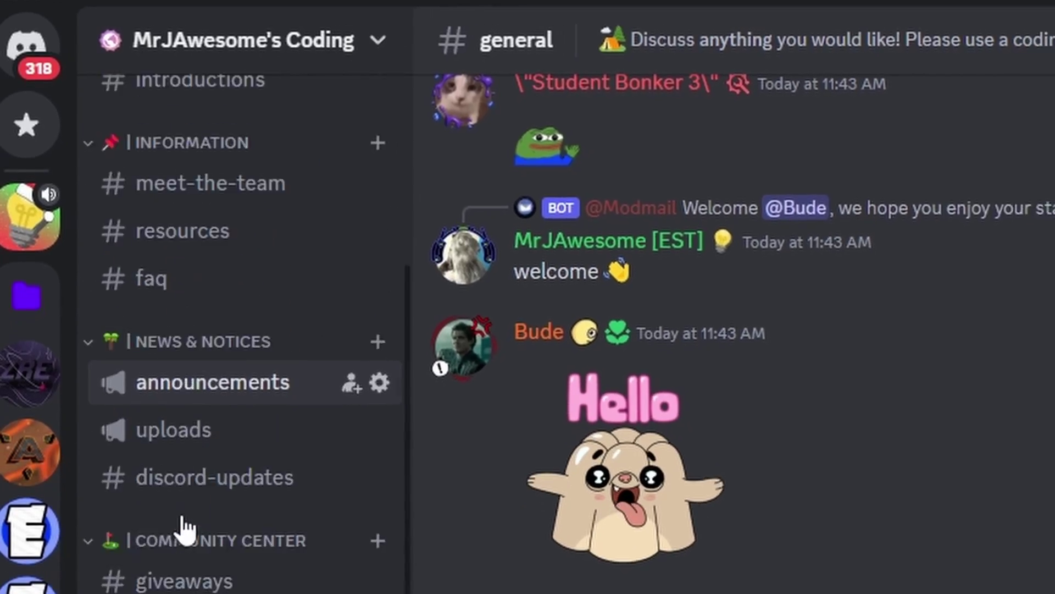
{"action": "scroll", "coordinate": [159, 549], "scroll_direction": "up", "scroll_amount": 10}
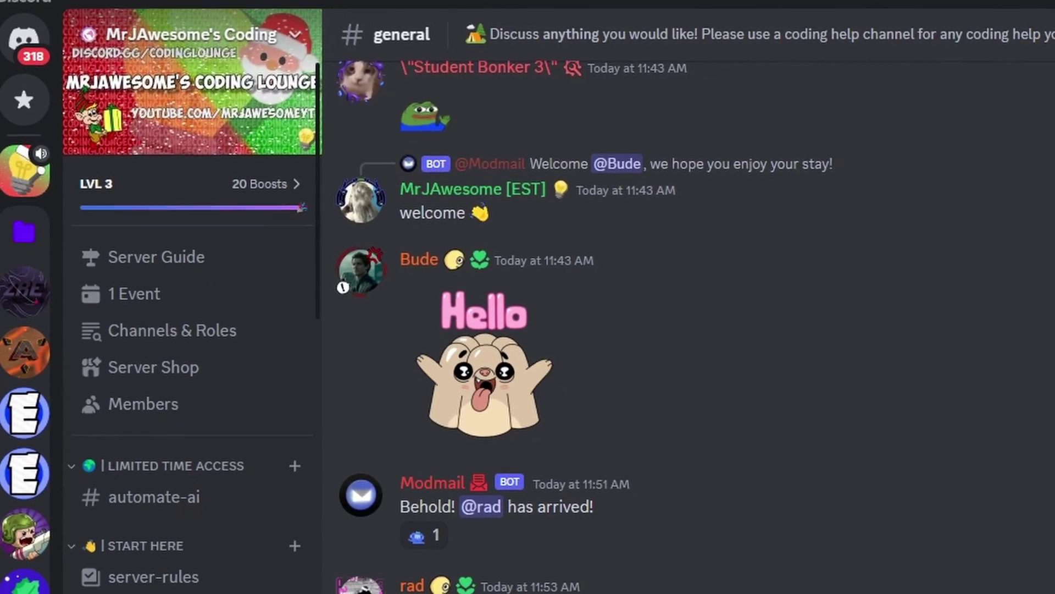
{"action": "scroll", "coordinate": [143, 439], "scroll_direction": "down", "scroll_amount": 8}
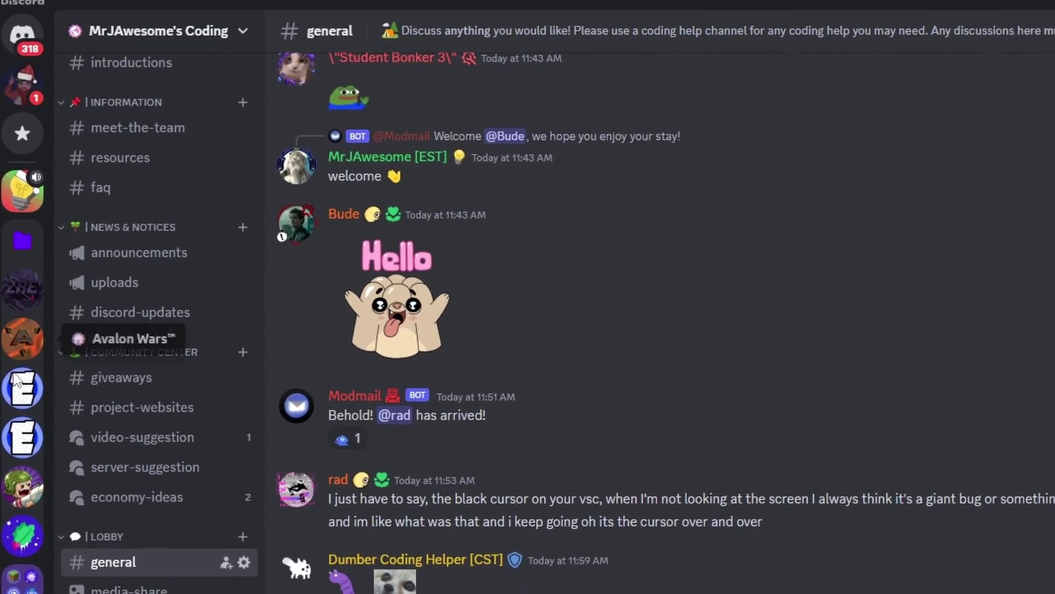
{"action": "scroll", "coordinate": [22, 280], "scroll_direction": "down", "scroll_amount": 4}
{"action": "scroll", "coordinate": [154, 566], "scroll_direction": "down", "scroll_amount": 3}
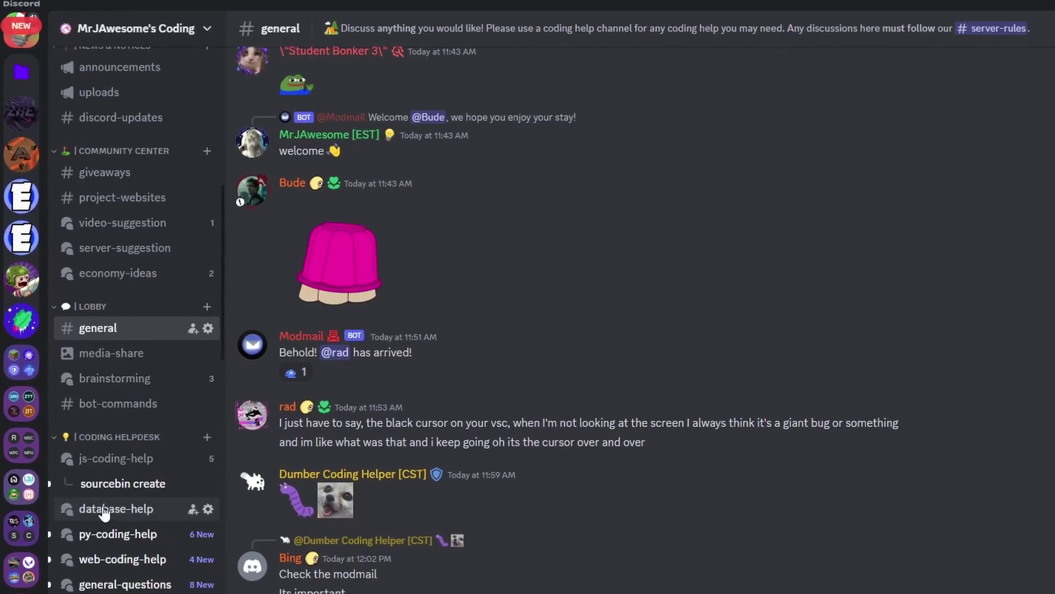
{"action": "scroll", "coordinate": [102, 352], "scroll_direction": "up", "scroll_amount": 6}
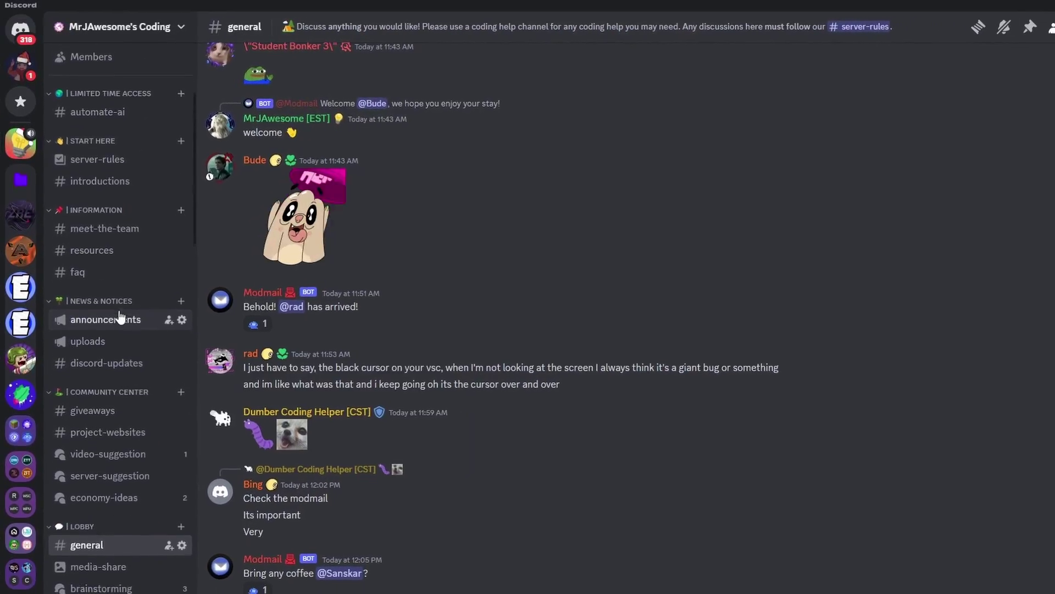
{"action": "scroll", "coordinate": [114, 302], "scroll_direction": "up", "scroll_amount": 5}
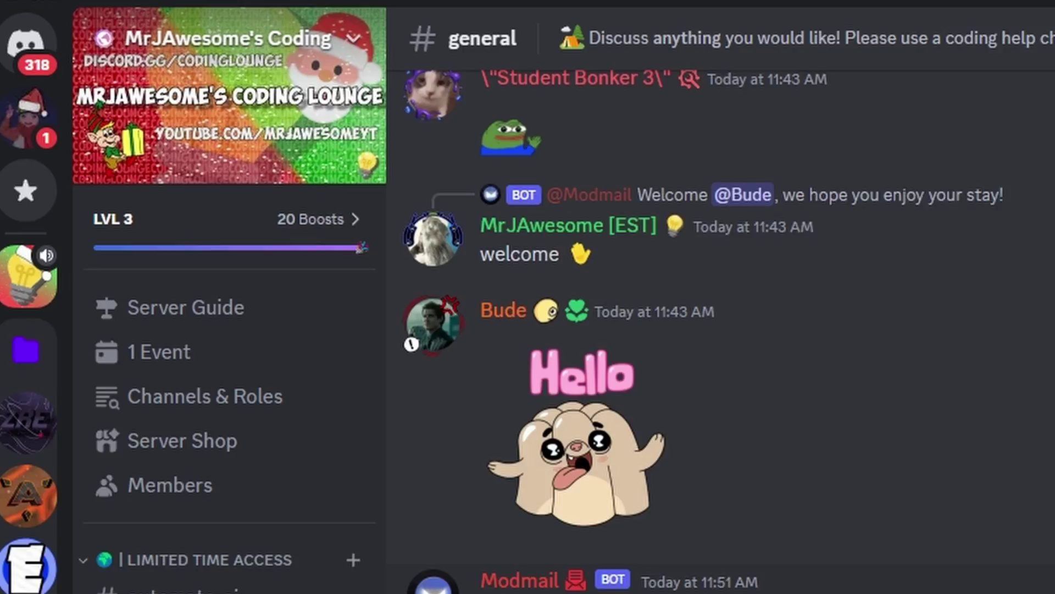
{"action": "scroll", "coordinate": [715, 385], "scroll_direction": "up", "scroll_amount": 10}
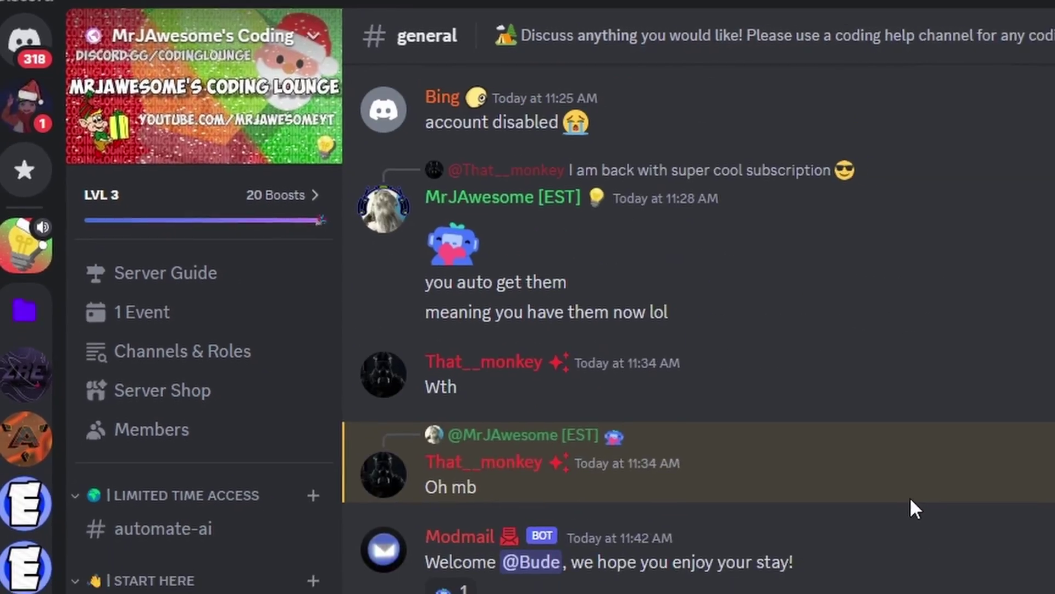
{"action": "scroll", "coordinate": [715, 385], "scroll_direction": "down", "scroll_amount": 10}
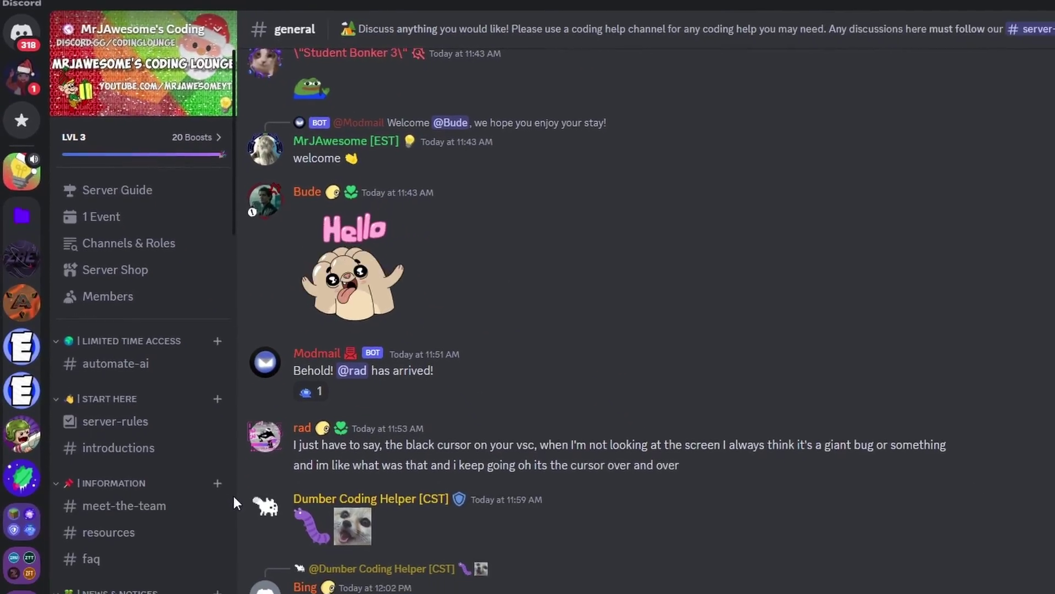